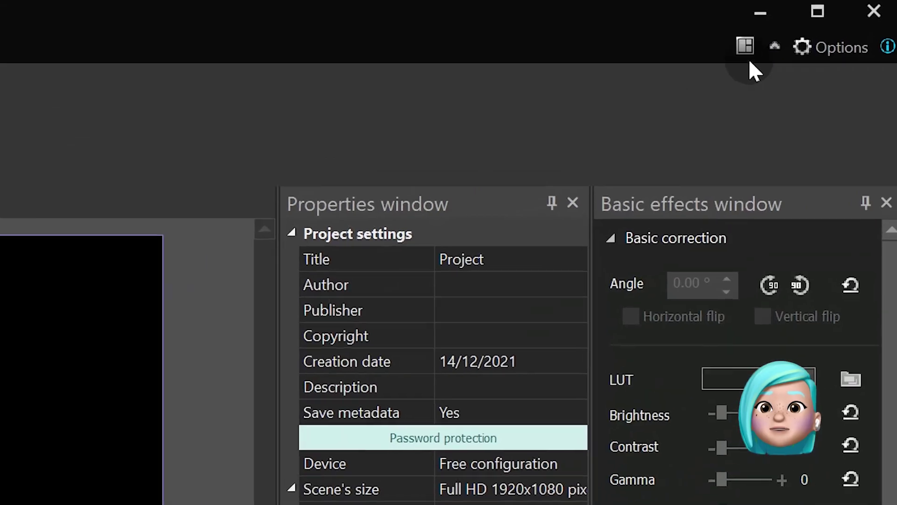
# - Switch the interface to a preset window layout showing the resources, objects and template windows
pyautogui.click(832, 22)
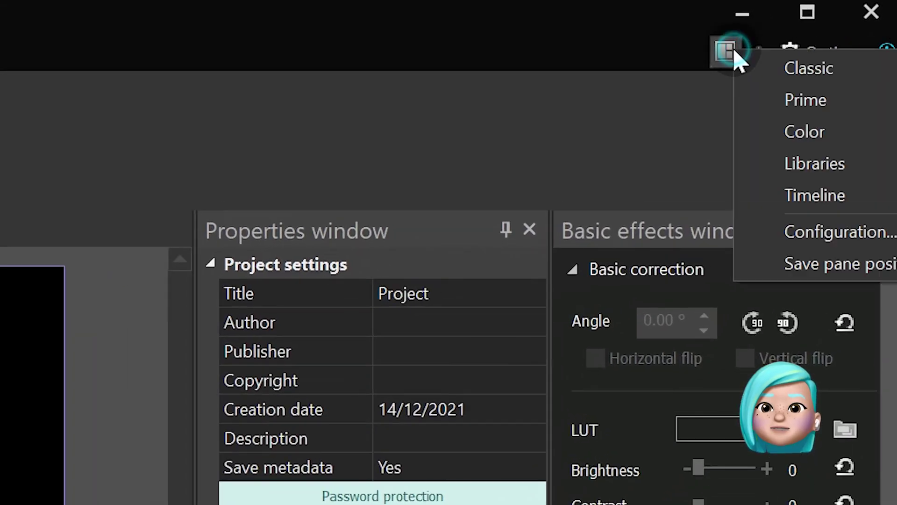
pyautogui.click(819, 79)
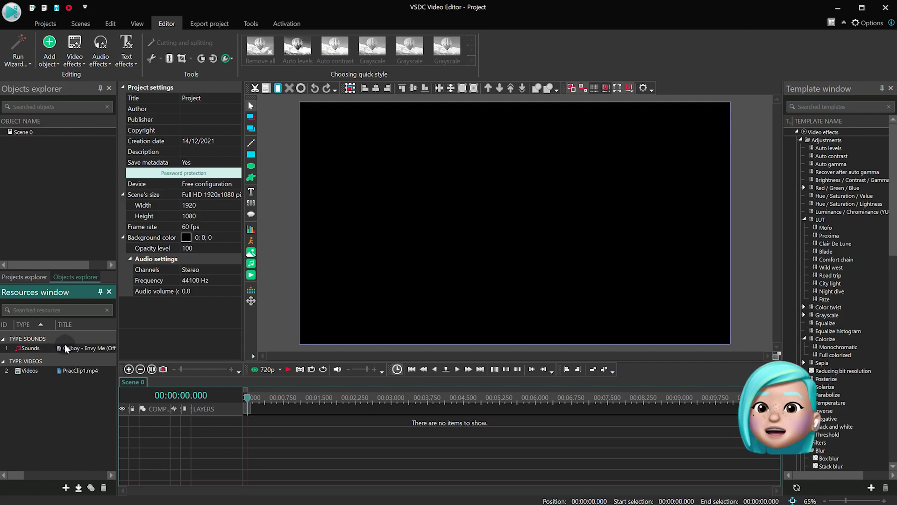
# - Add the Calboy - Envy Me sound from the resources to the timeline and enlarge its layer to show the waveform
pyautogui.moveTo(392, 437); pyautogui.dragTo(392, 447)
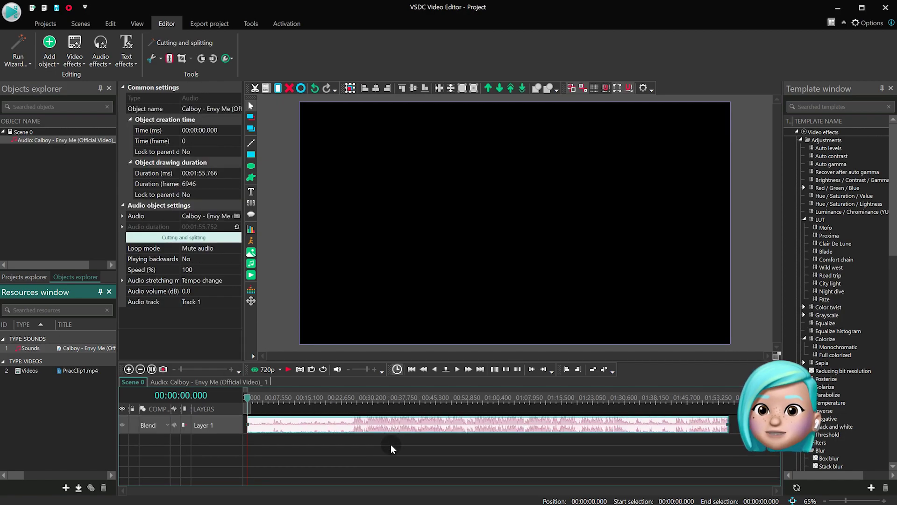
pyautogui.click(213, 429)
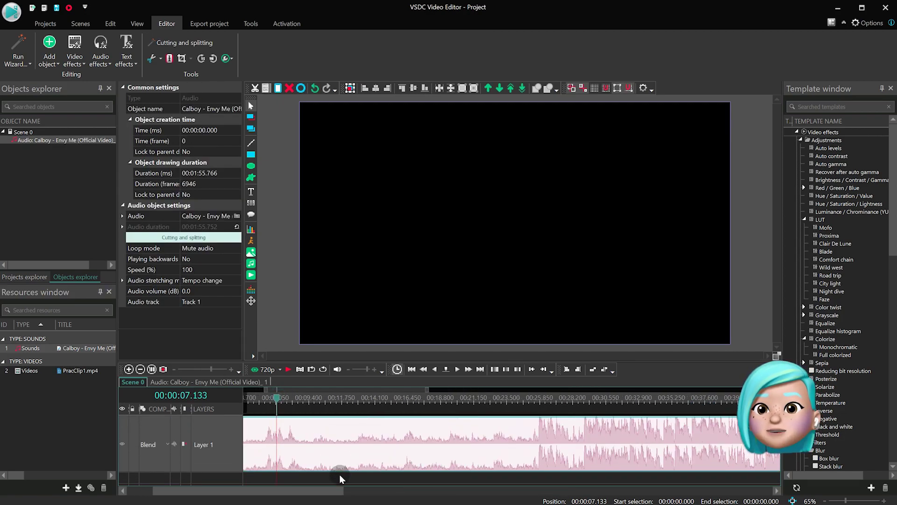
# - Mark the audio's loud onset at 00:00:25.816 with a red marker and return to Scene 0
pyautogui.click(513, 401)
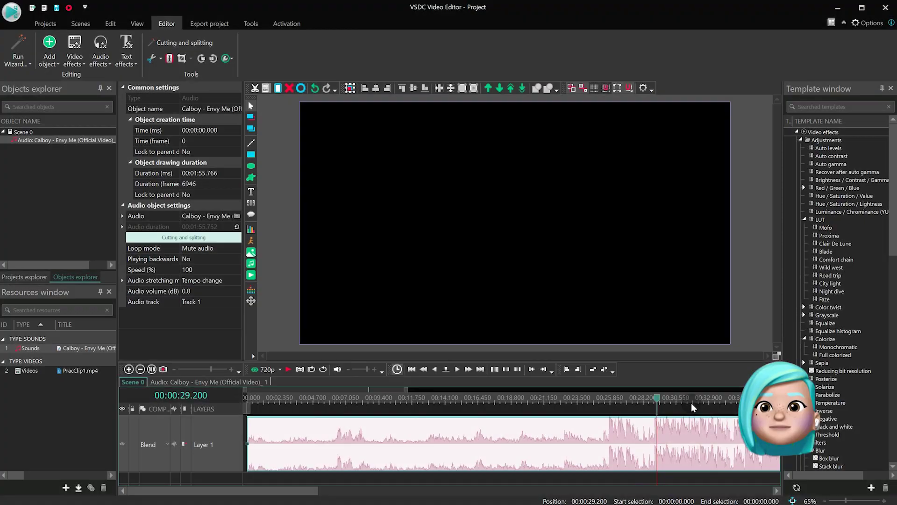
pyautogui.scroll(4, 567, 414)
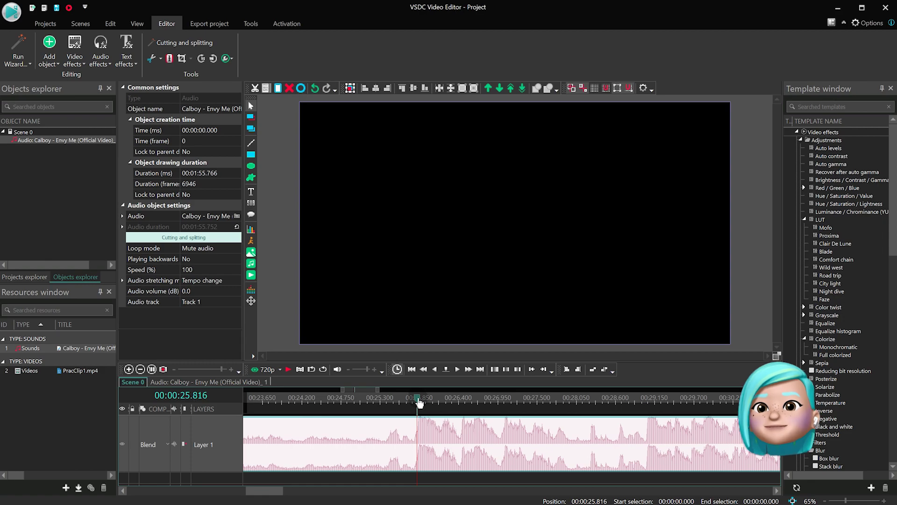
pyautogui.doubleClick(417, 438)
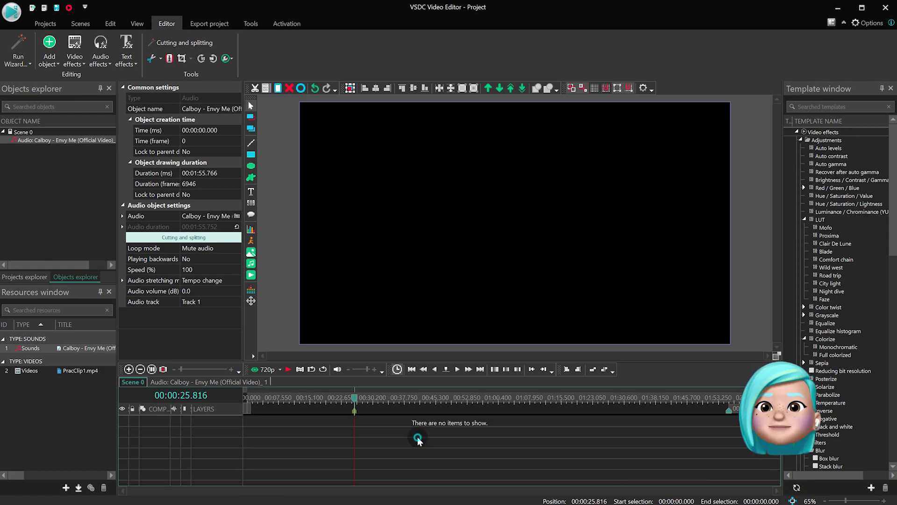
pyautogui.doubleClick(355, 414)
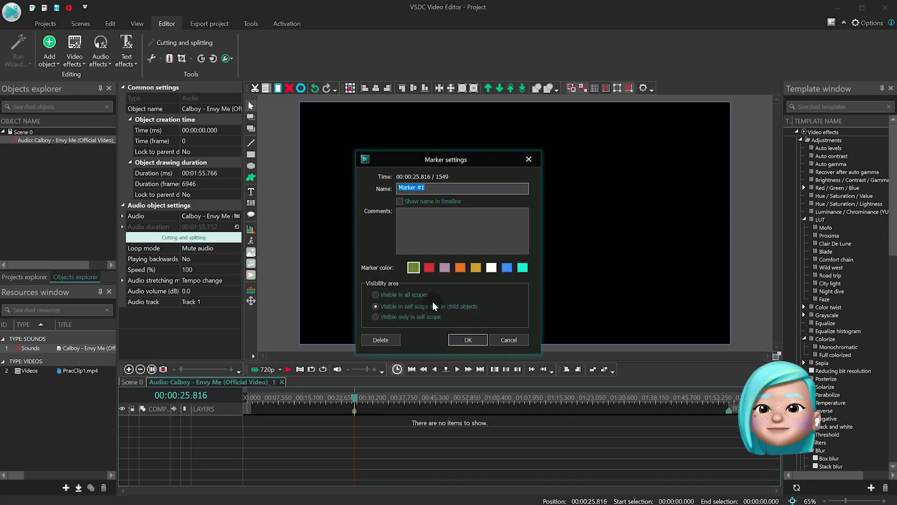
pyautogui.click(465, 342)
pyautogui.click(138, 382)
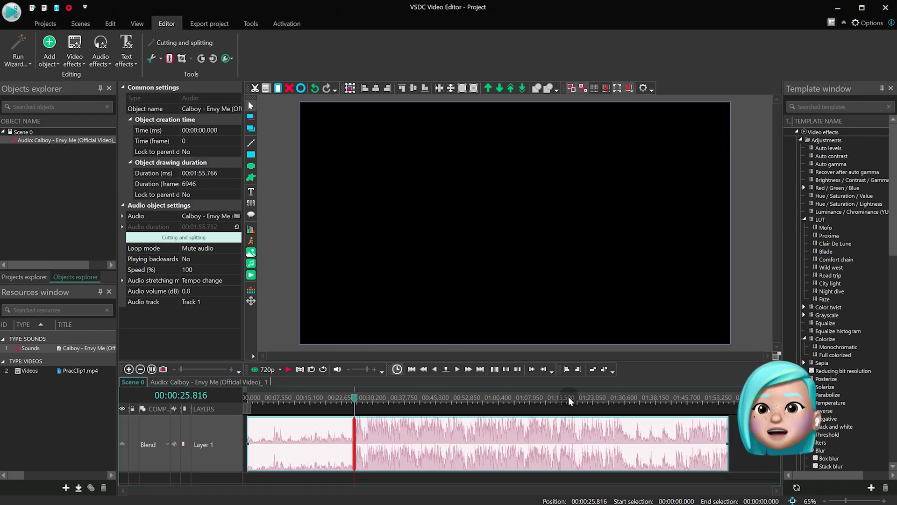
# - Add PracClip1.mp4 to a layer above the audio and mark the clip at 00:00:04.633 in red
pyautogui.press('Escape')
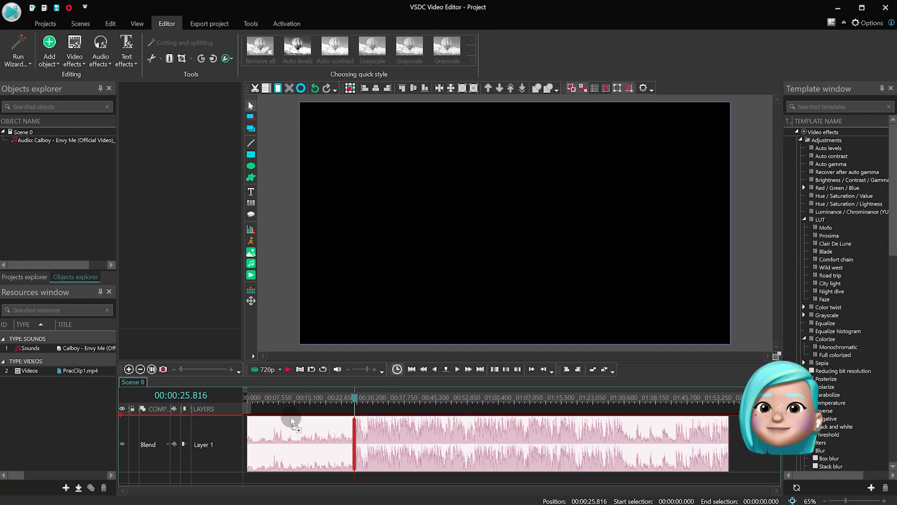
pyautogui.click(337, 399)
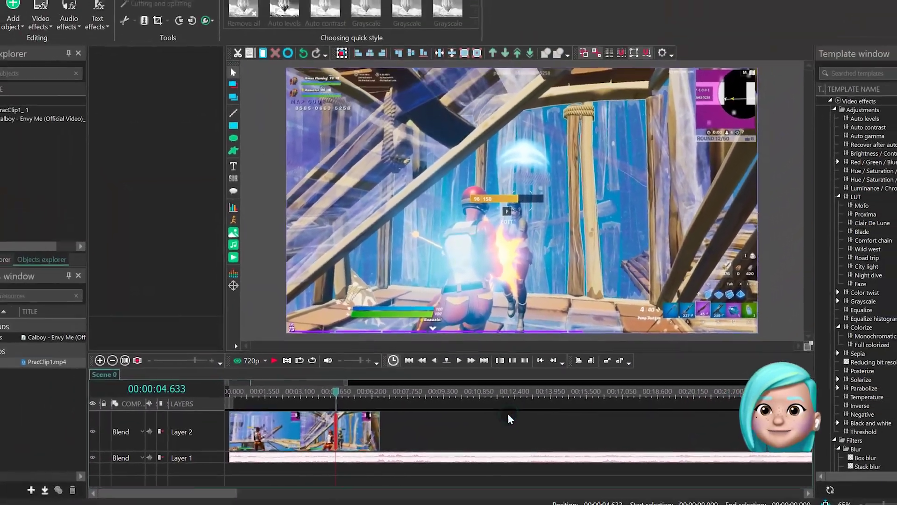
# - Move the video clip to start at 00:00:21.183 so its marker lines up with the audio marker
pyautogui.scroll(-3, 510, 418)
pyautogui.scroll(3, 510, 419)
pyautogui.scroll(-4, 510, 418)
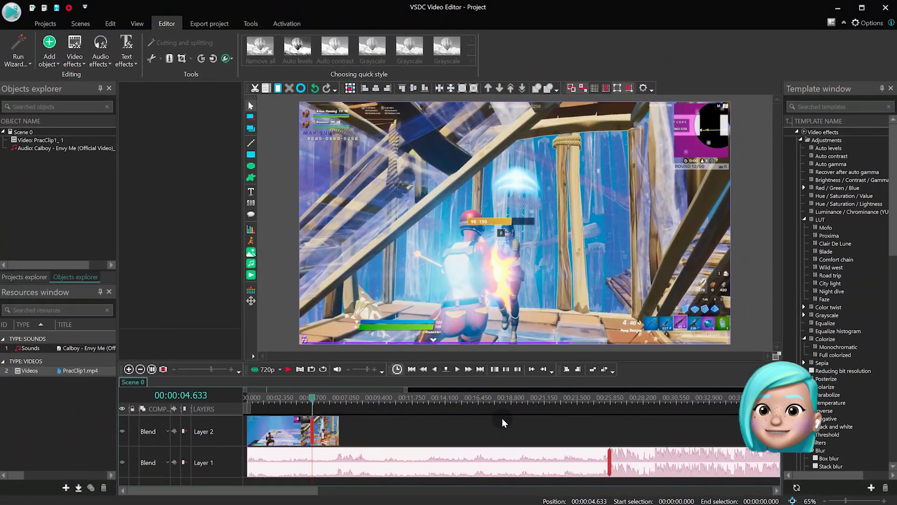
pyautogui.moveTo(264, 425); pyautogui.dragTo(456, 426)
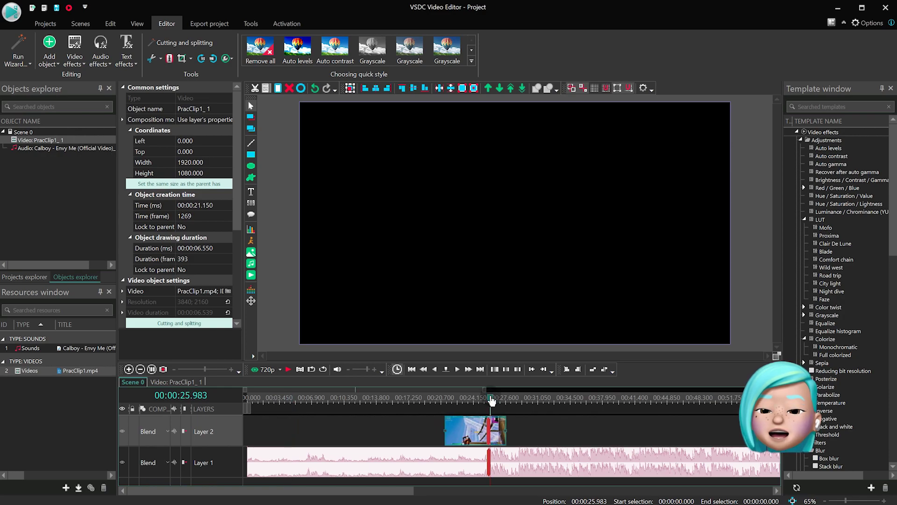
pyautogui.scroll(8, 486, 421)
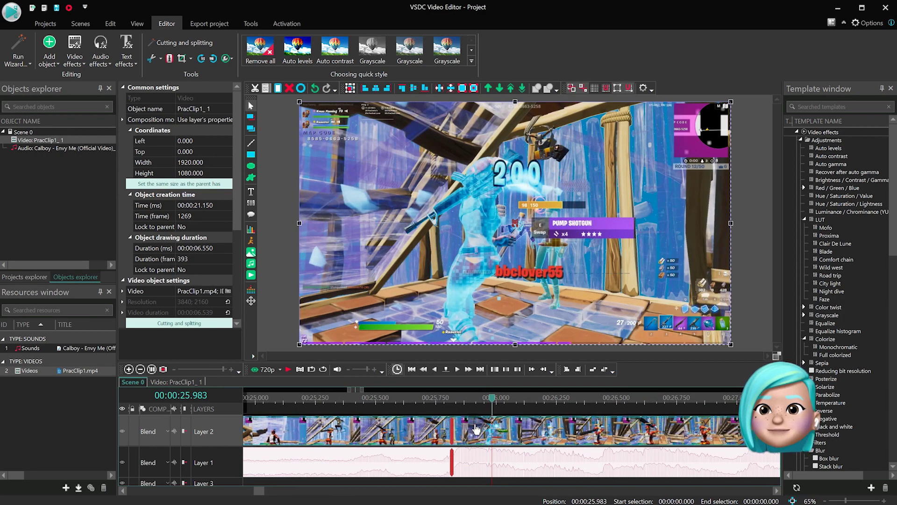
pyautogui.moveTo(475, 429); pyautogui.dragTo(483, 429)
pyautogui.scroll(-6, 484, 430)
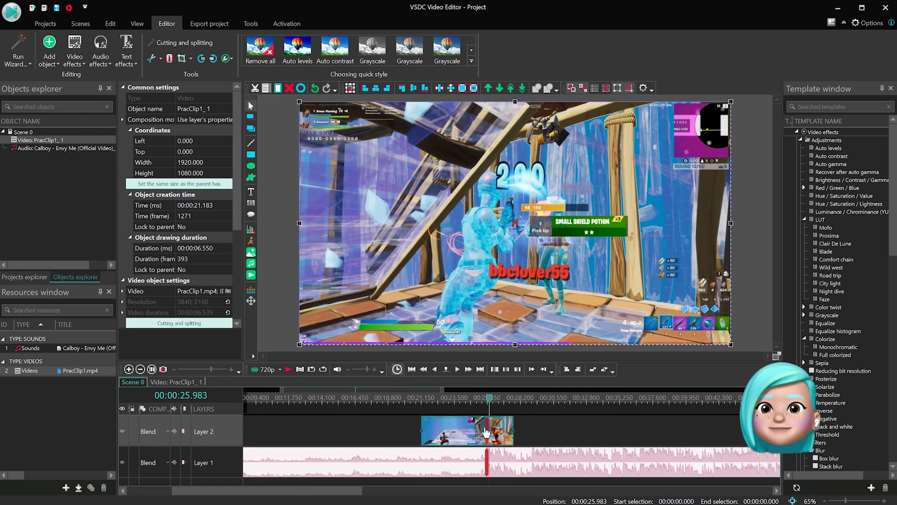
# - Trim the audio to the end of the video clip and convert both objects into one sprite
pyautogui.scroll(-4, 486, 431)
pyautogui.click(486, 427)
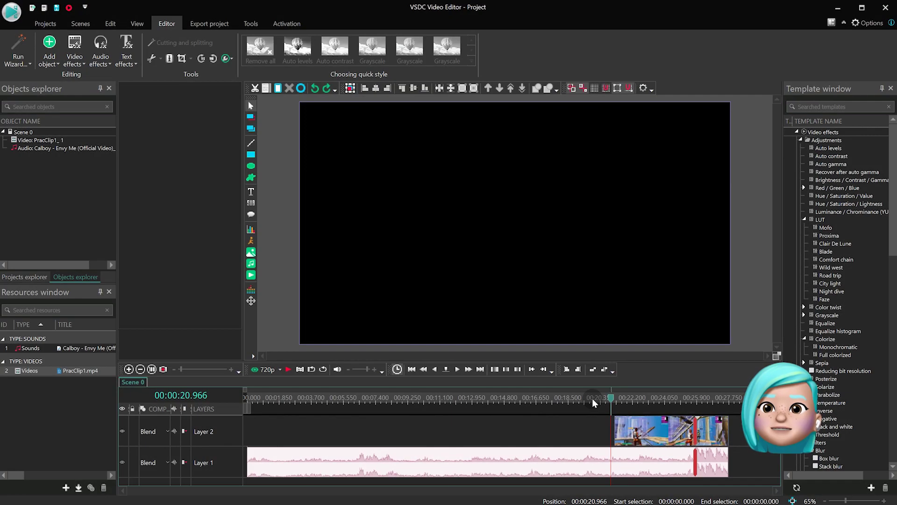
pyautogui.click(610, 476)
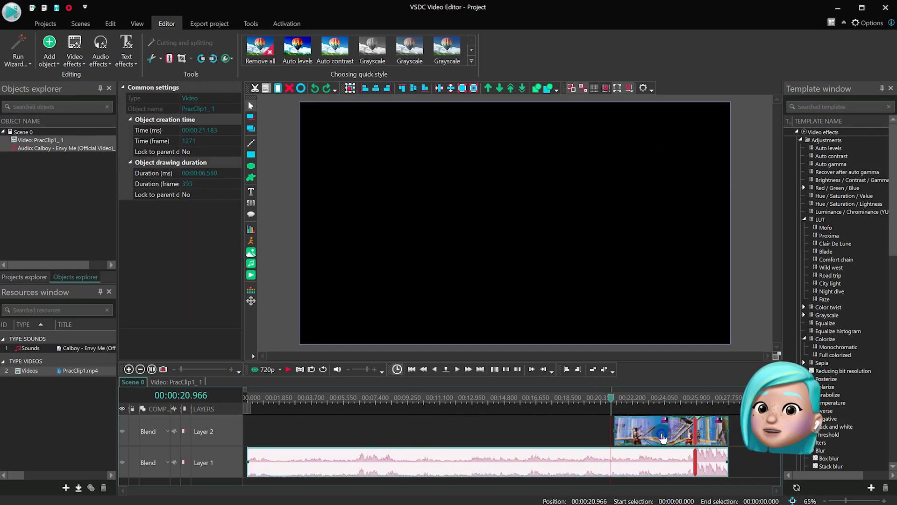
pyautogui.rightClick(664, 437)
pyautogui.click(704, 316)
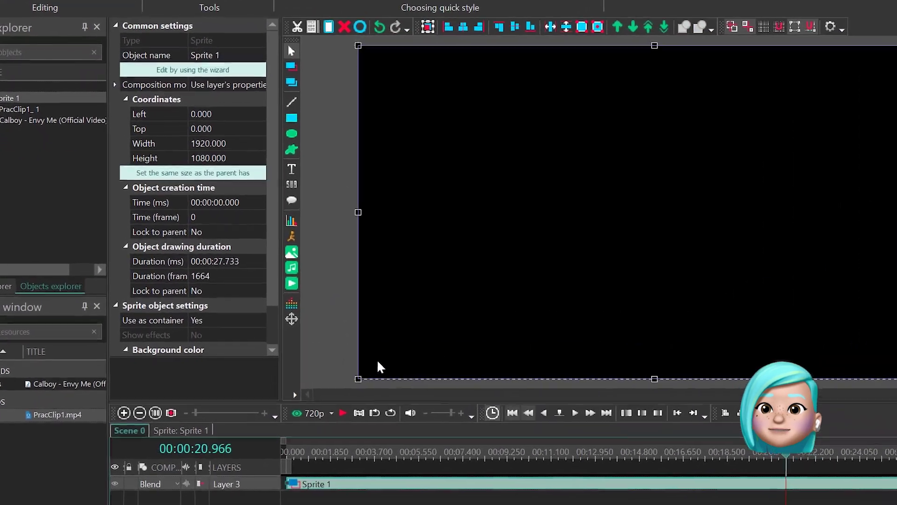
# - Set the sprite's Use as container to No, Show effects to Yes and Fill background to No, and open the sprite
pyautogui.moveTo(237, 281); pyautogui.dragTo(237, 310)
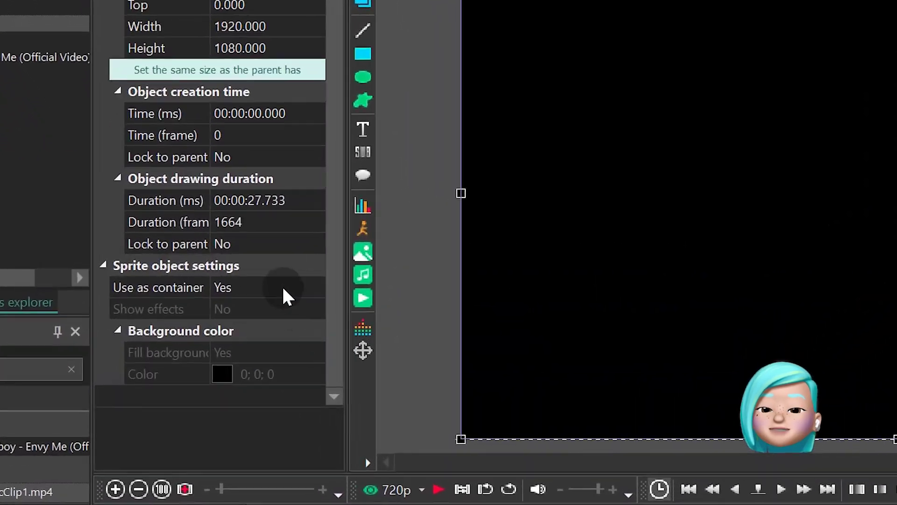
pyautogui.doubleClick(283, 287)
pyautogui.doubleClick(277, 308)
pyautogui.doubleClick(275, 353)
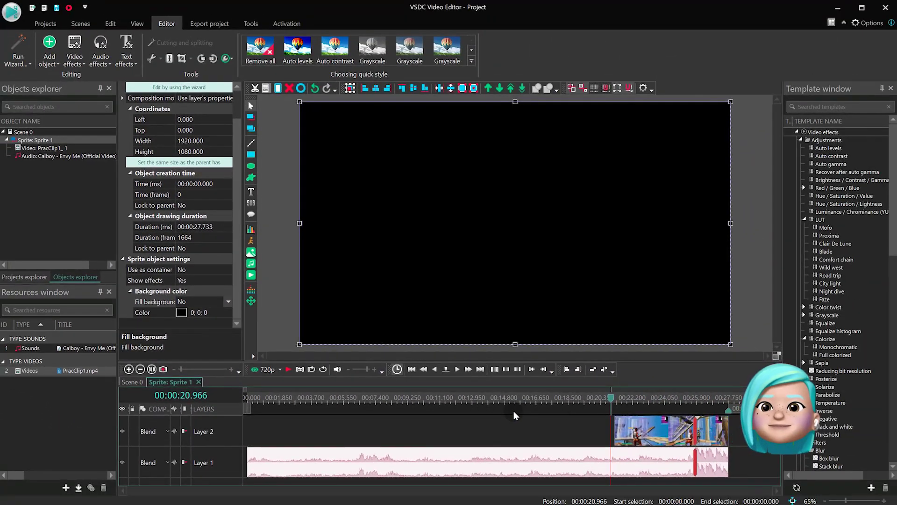
# - Find the Hue / Saturation / Lightness template with "hue" and add it above the clip at the marker, 00:00:25.816
pyautogui.click(697, 401)
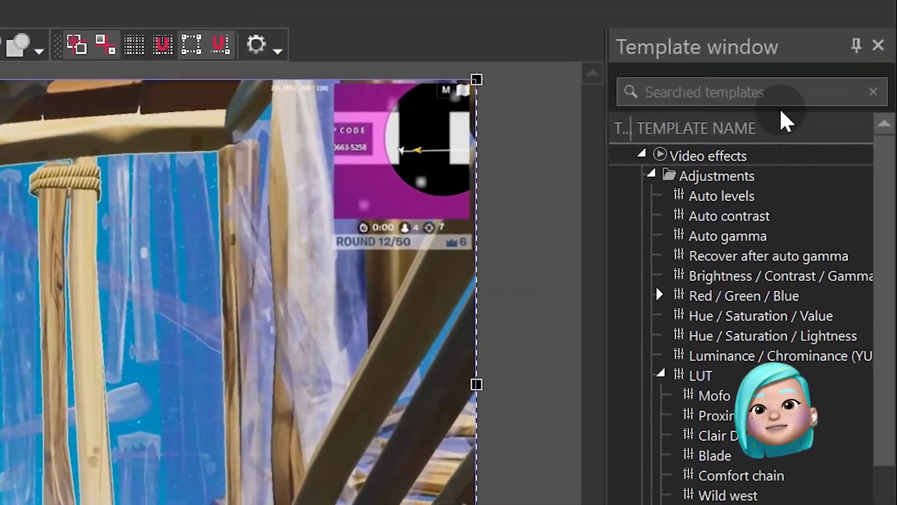
pyautogui.click(854, 106)
pyautogui.write('hue')
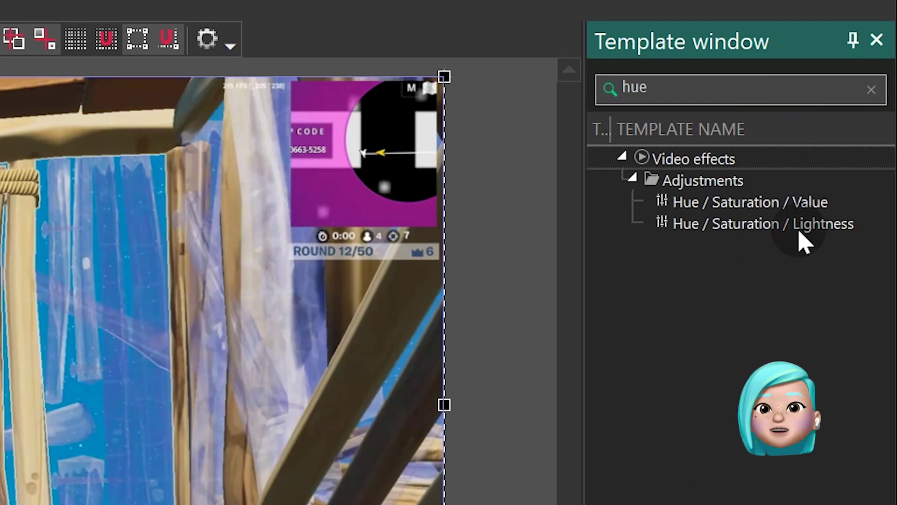
pyautogui.moveTo(798, 229); pyautogui.dragTo(657, 432)
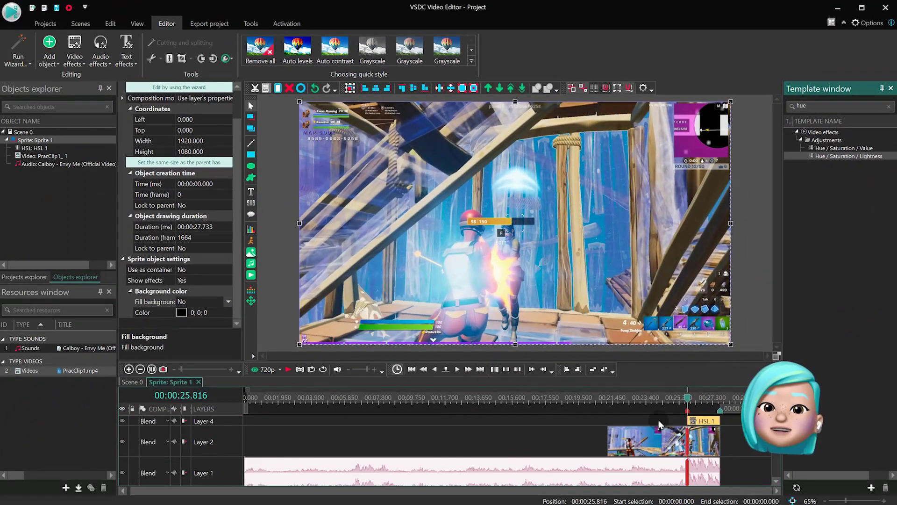
# - Set the HSL effect's drawing duration to 00:00:02.000
pyautogui.click(705, 423)
pyautogui.click(588, 294)
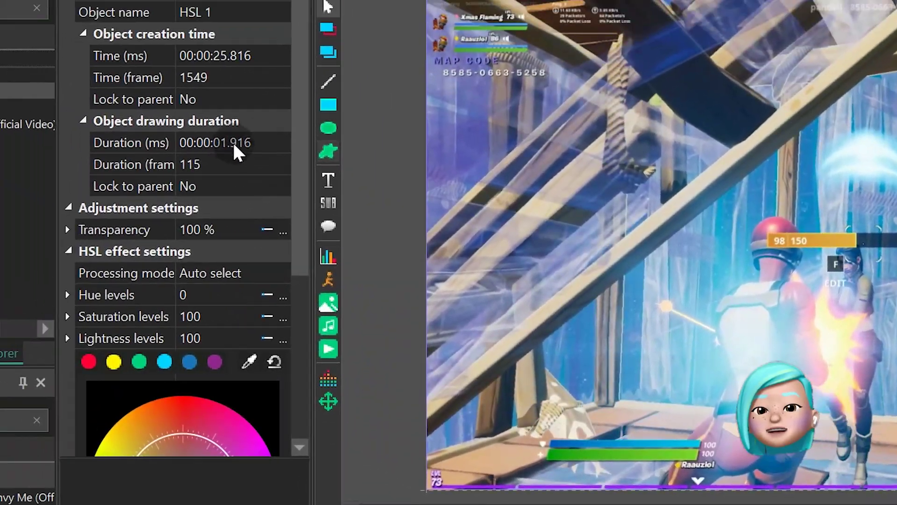
pyautogui.click(226, 141)
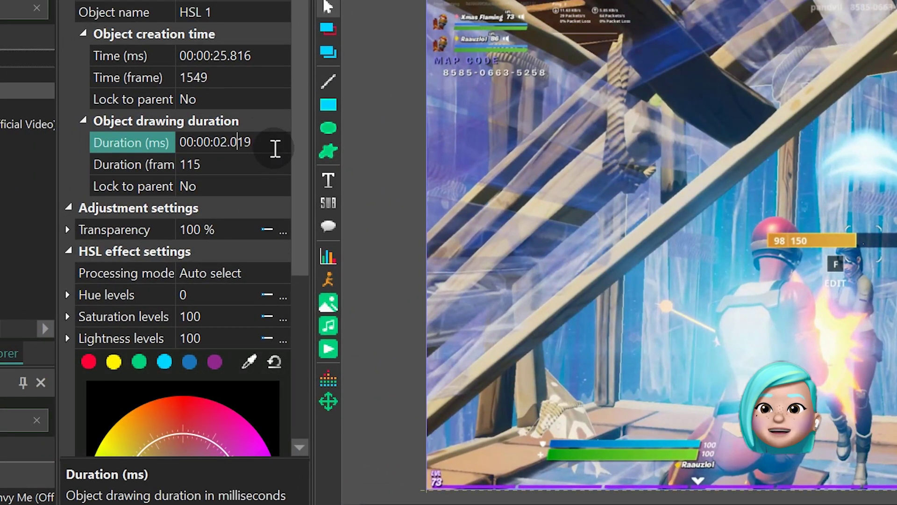
pyautogui.press('Return')
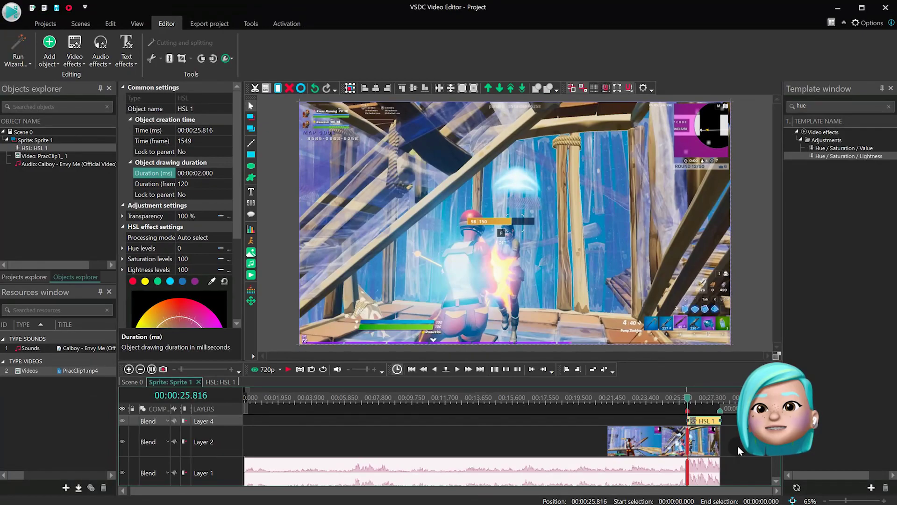
# - Add points around the HSL color wheel's ring and pull the green and blue side inward, keeping the red-to-magenta side saturated
pyautogui.scroll(2, 735, 472)
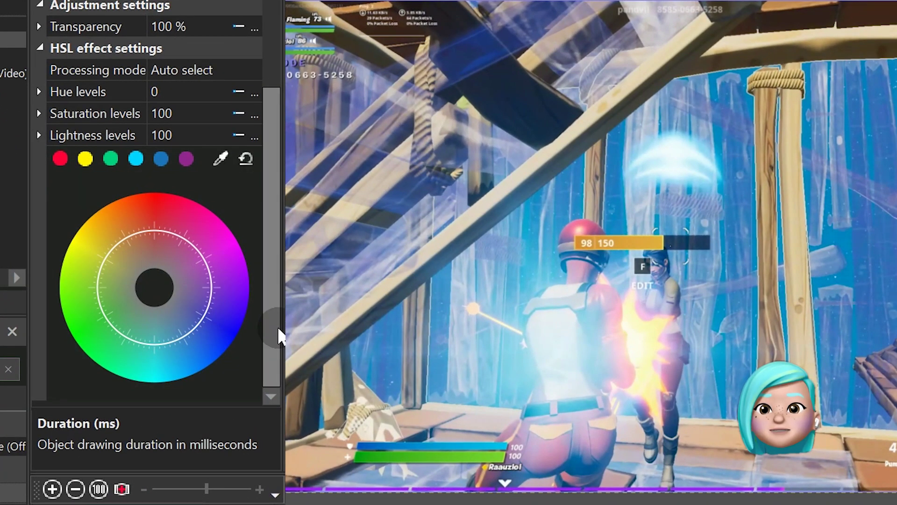
pyautogui.click(146, 229)
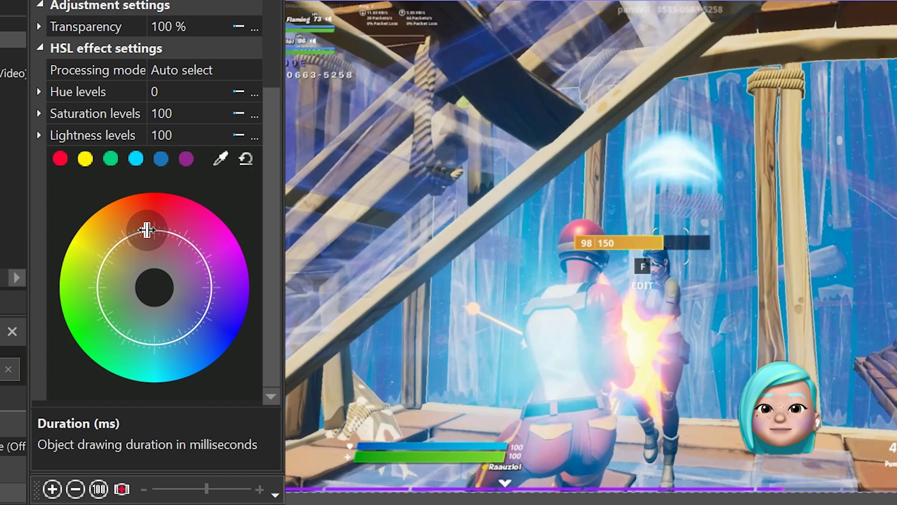
pyautogui.click(206, 258)
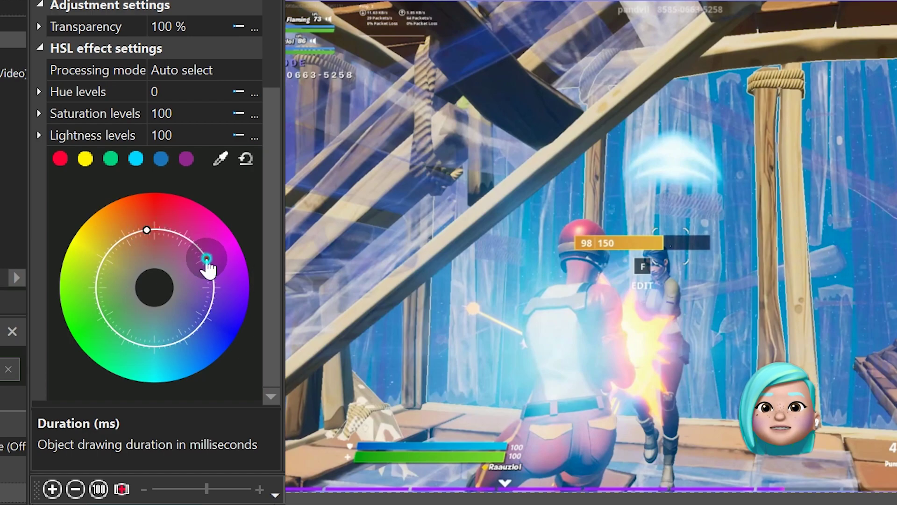
pyautogui.click(103, 332)
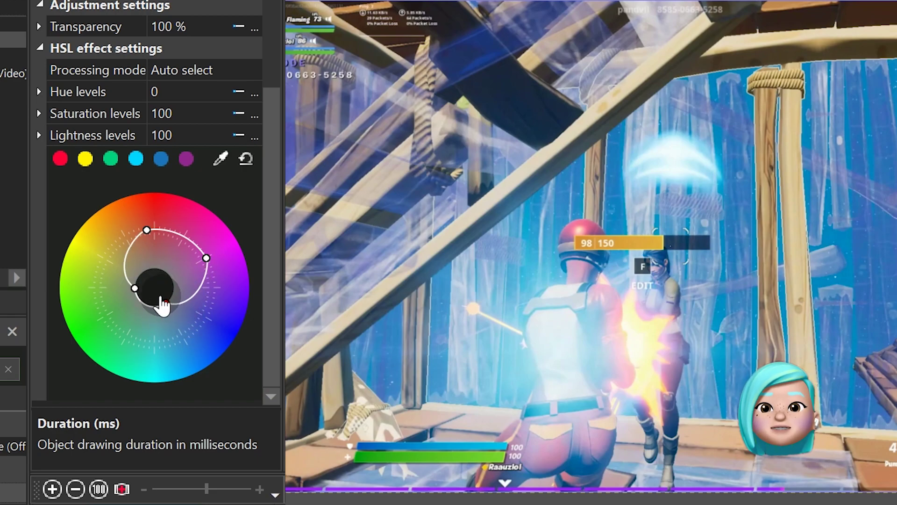
pyautogui.moveTo(168, 300)
pyautogui.mouseDown()
pyautogui.moveTo(172, 290)
pyautogui.moveTo(230, 308)
pyautogui.moveTo(189, 299)
pyautogui.moveTo(164, 310)
pyautogui.mouseUp()
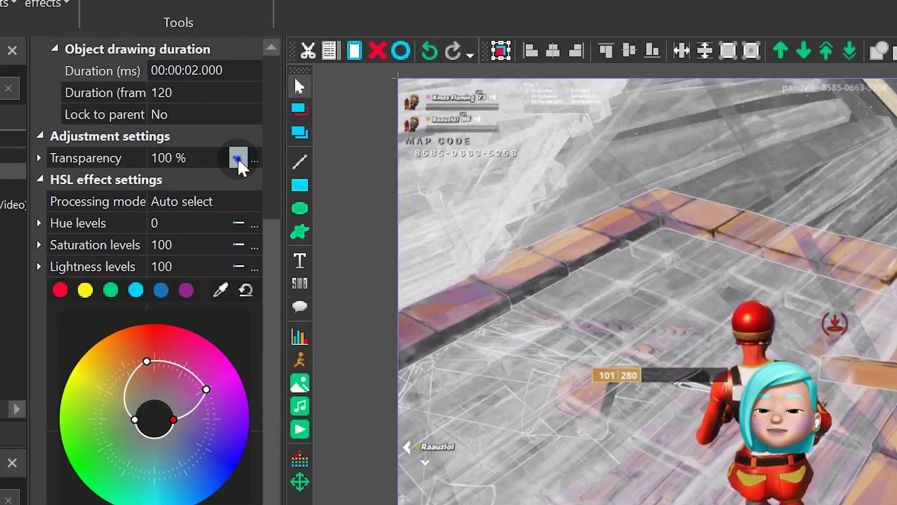
# - Make the HSL effect's transparency change linearly from 0 to 100 %
pyautogui.click(238, 27)
pyautogui.click(322, 182)
pyautogui.click(158, 154)
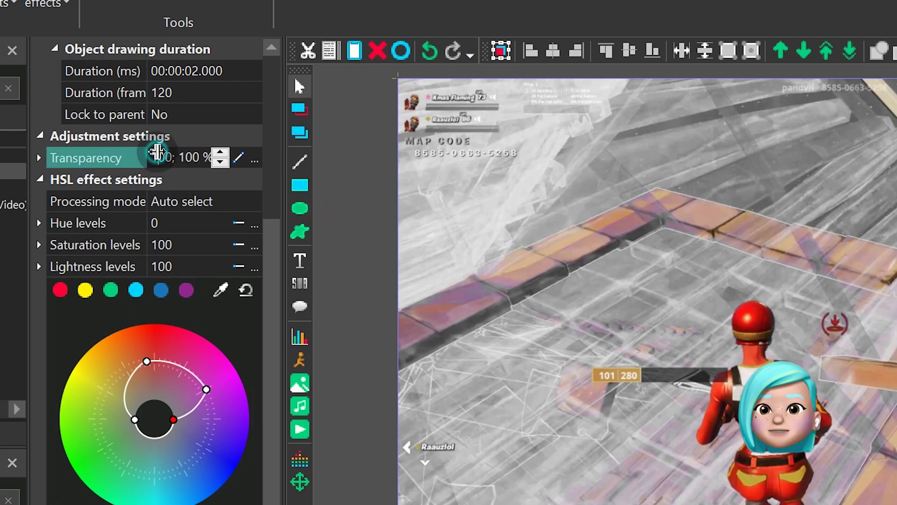
pyautogui.write('0')
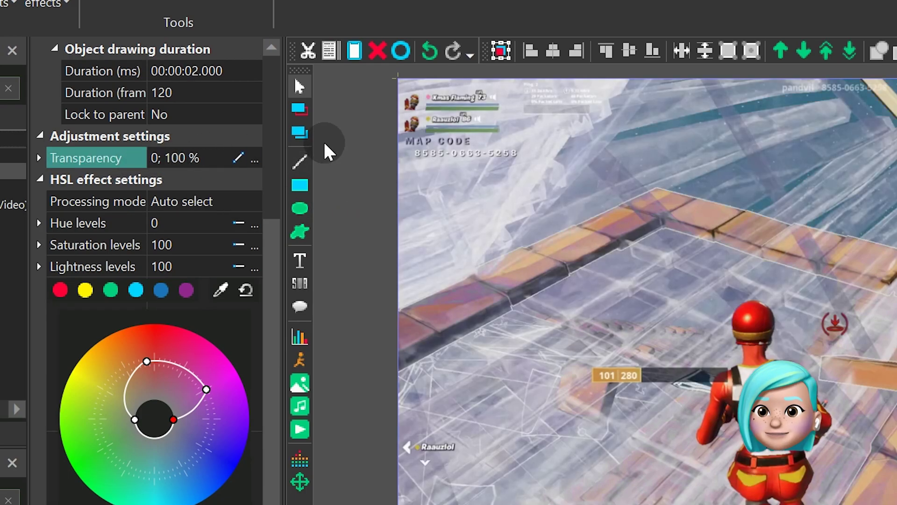
pyautogui.click(487, 383)
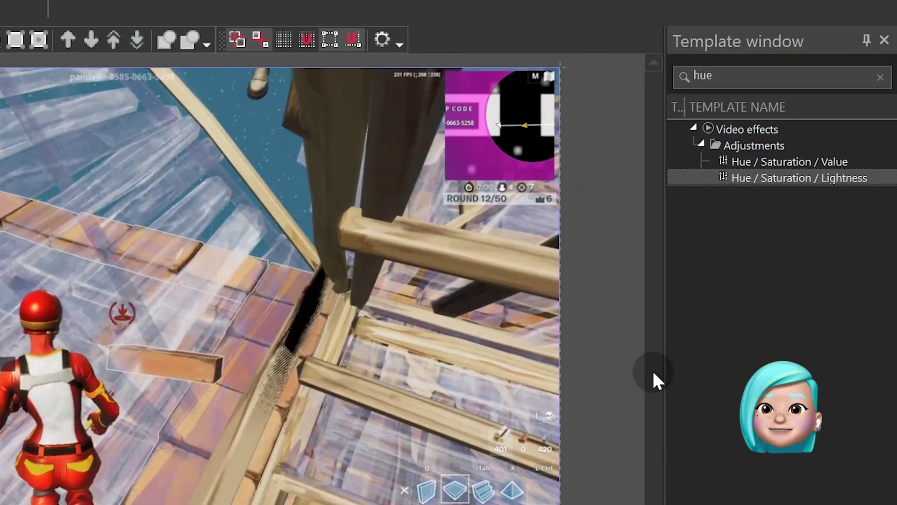
# - Find the Lens distortion template with "lens" and add it on a new layer above the HSL effect
pyautogui.click(740, 73)
pyautogui.write('lens')
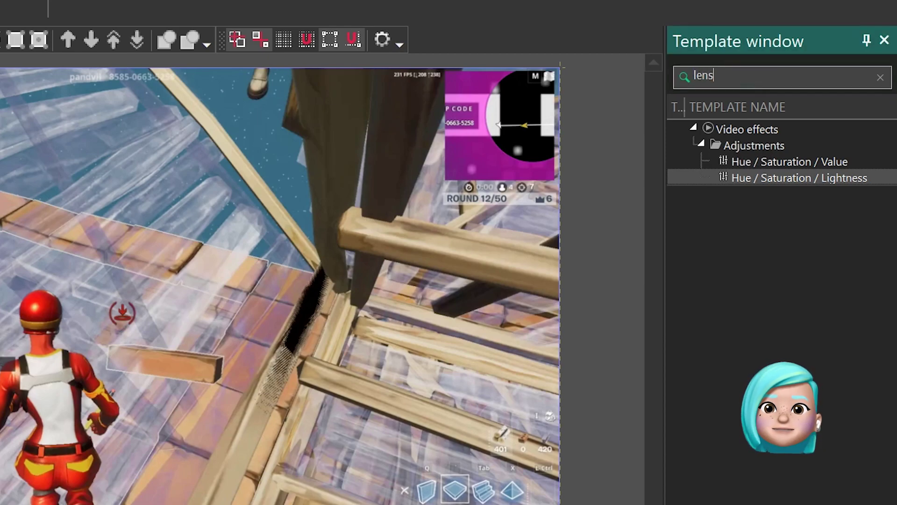
pyautogui.moveTo(758, 208); pyautogui.dragTo(574, 416)
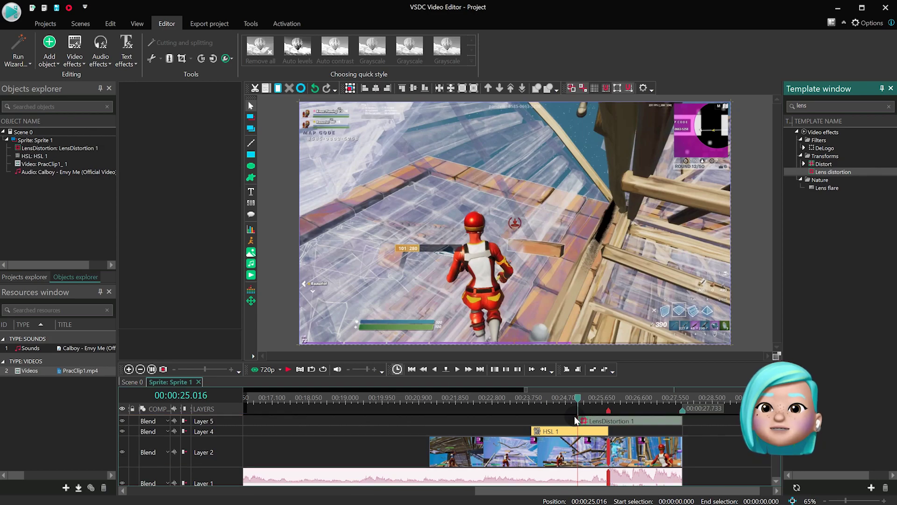
# - Set the lens distortion effect's drawing duration to 00:00:01.000 and move it to 00:00:24.816, so it ends at the marker
pyautogui.click(603, 420)
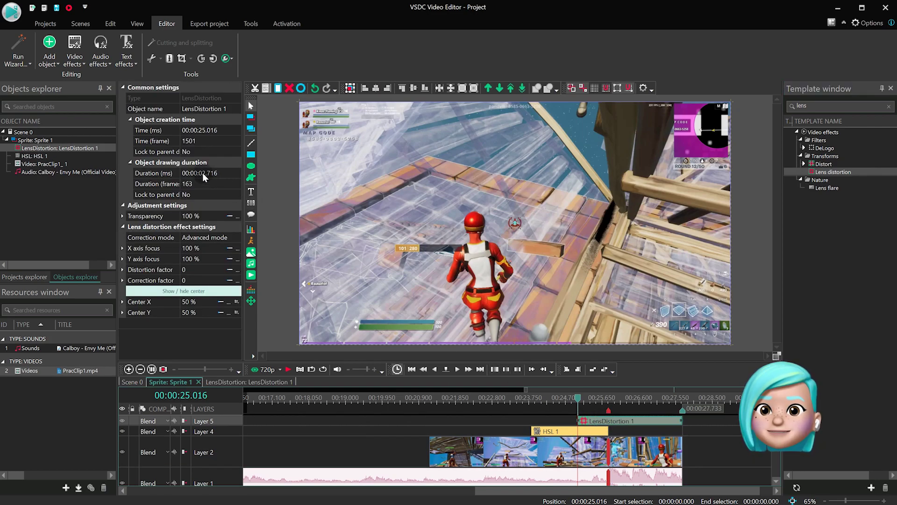
pyautogui.press('Return')
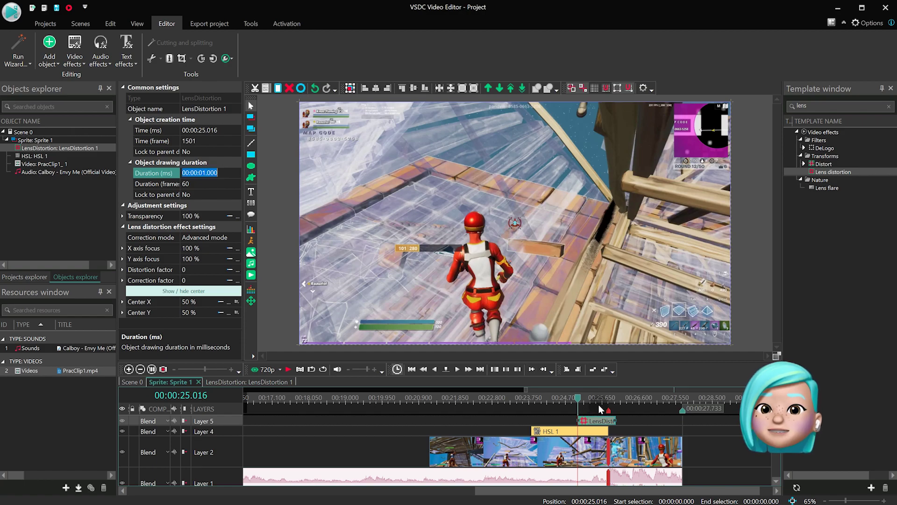
pyautogui.scroll(3, 606, 411)
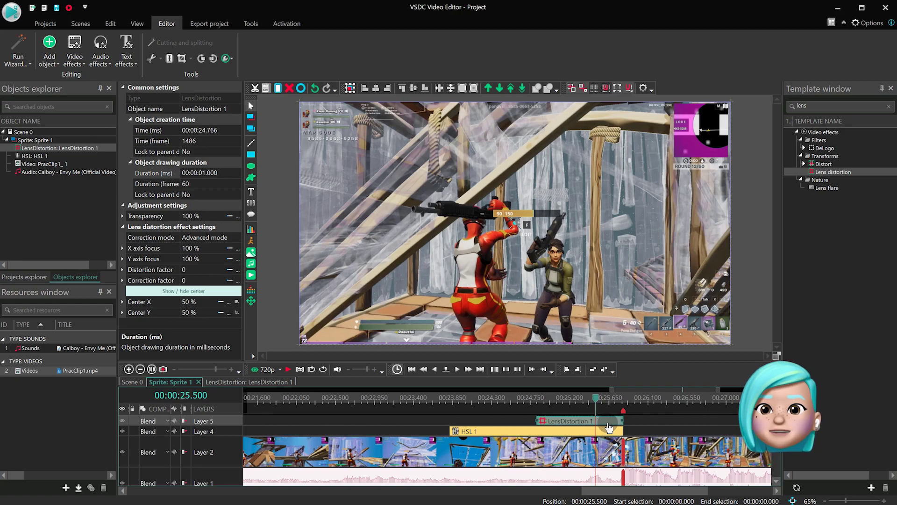
pyautogui.moveTo(609, 424); pyautogui.dragTo(611, 425)
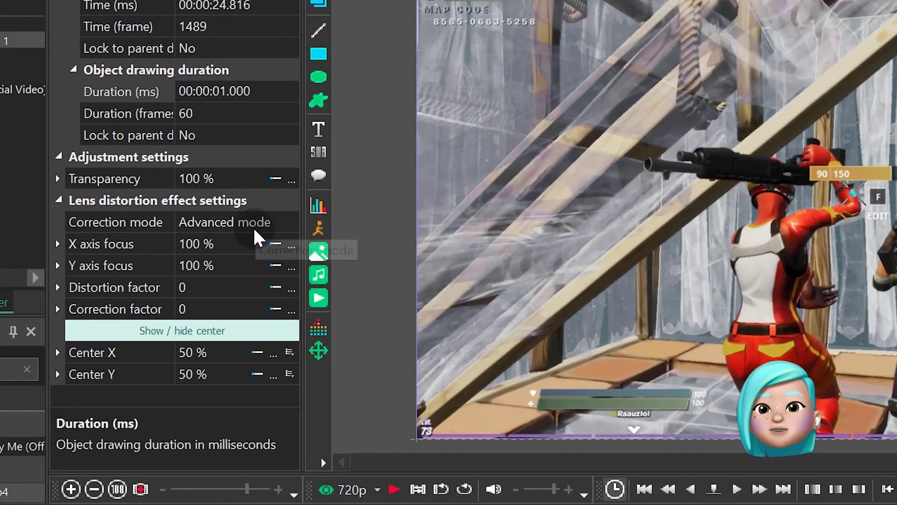
# - Make the lens effect's distortion factor change linearly from 0 to 1, and play back the edit
pyautogui.click(231, 288)
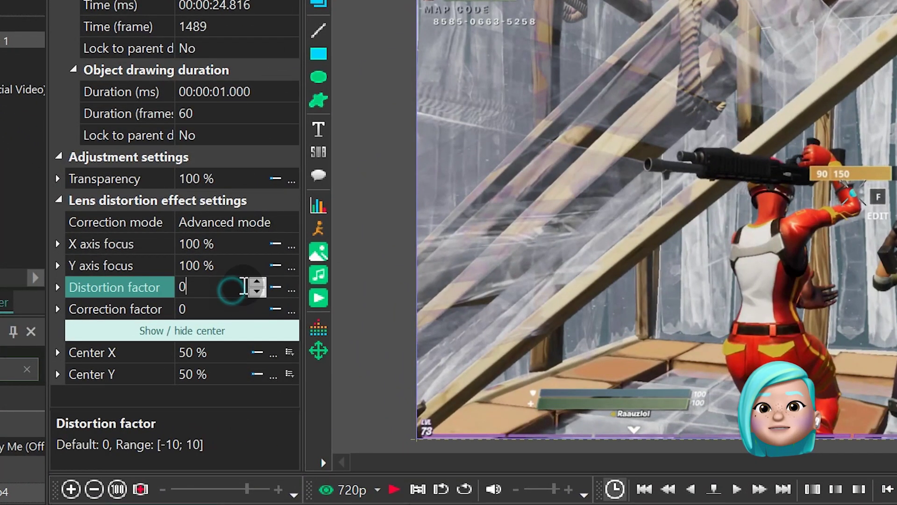
pyautogui.press('Return')
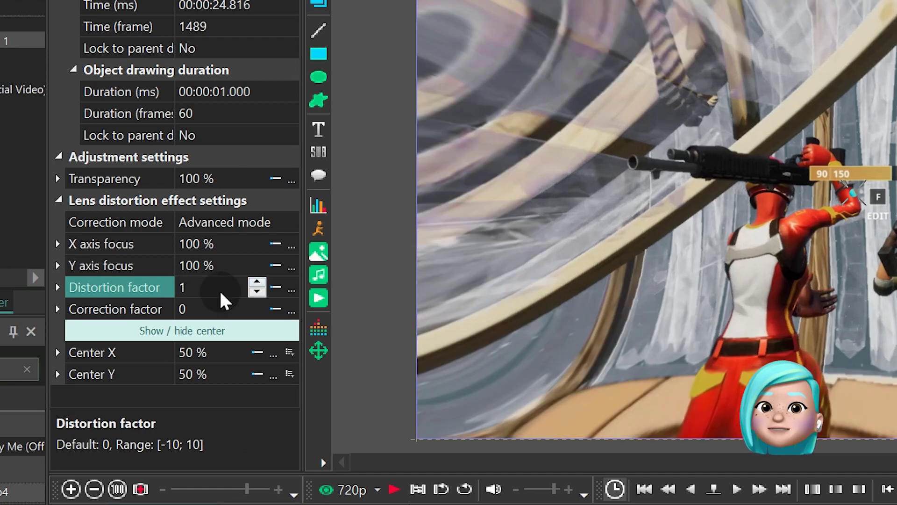
pyautogui.click(276, 288)
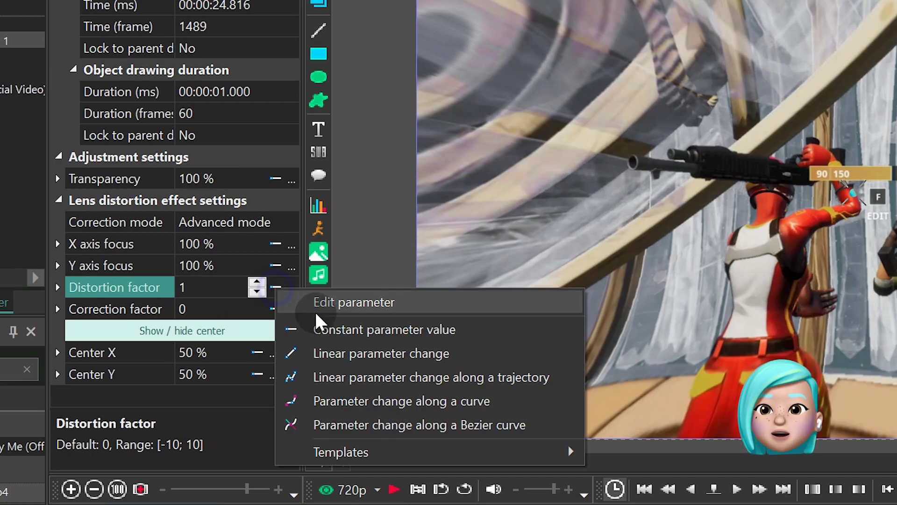
pyautogui.click(346, 351)
pyautogui.click(194, 288)
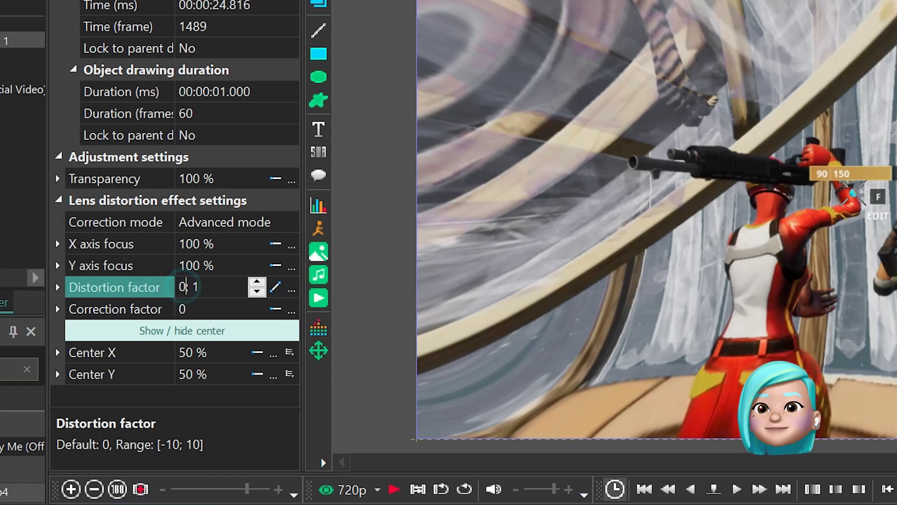
pyautogui.press('Return')
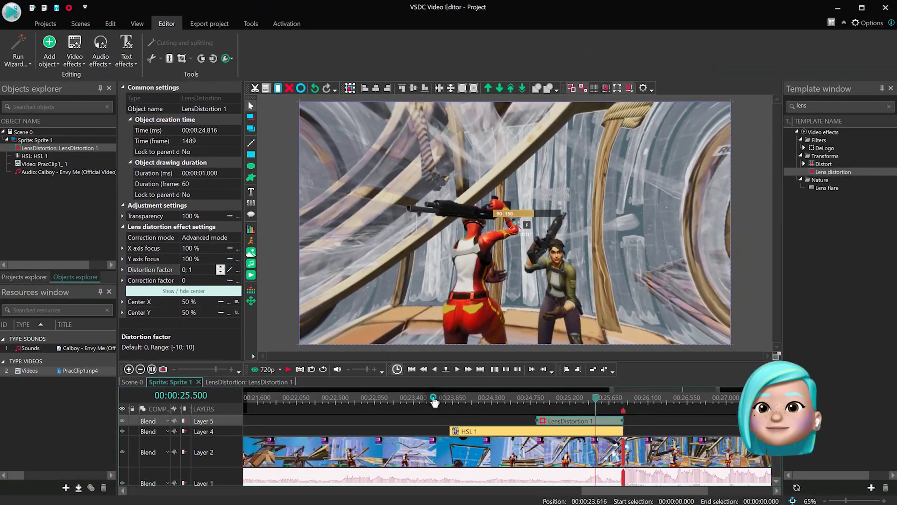
pyautogui.press('space')
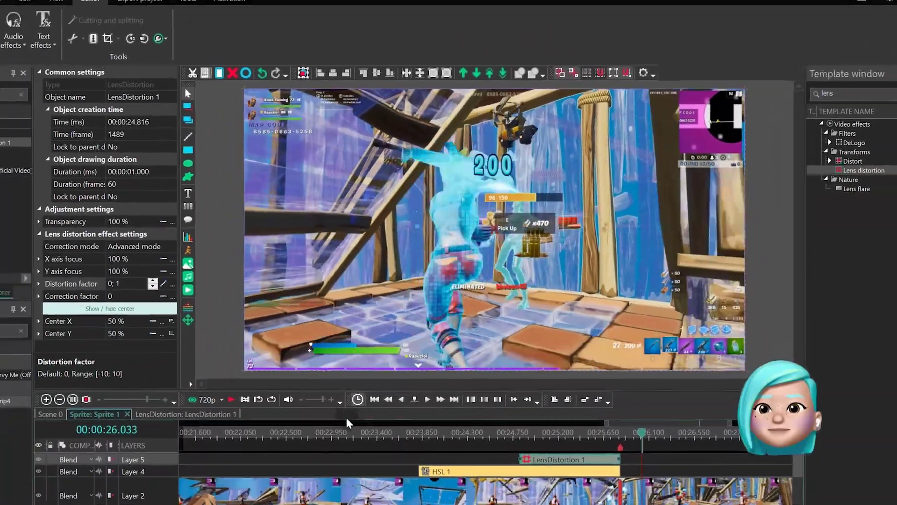
# - Find the Glitch template with "glitch" and add it above the lens distortion layer at 00:00:23.783
pyautogui.click(415, 434)
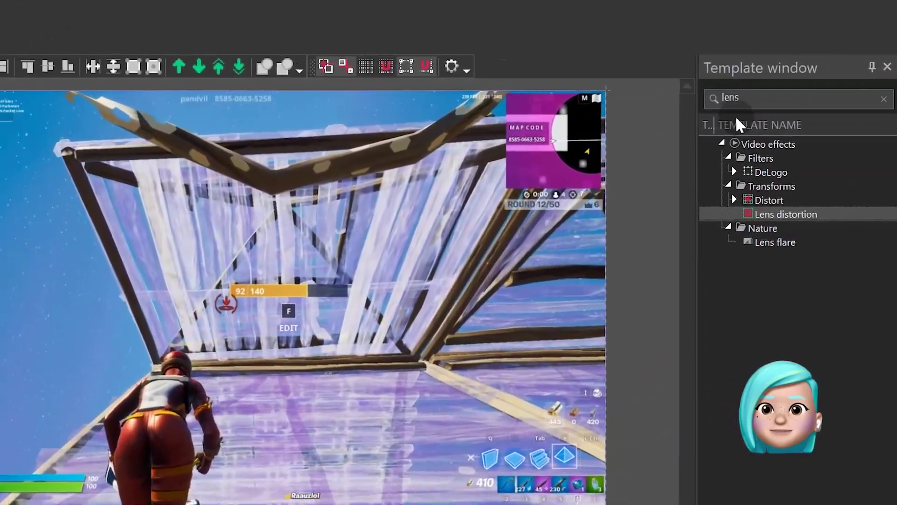
pyautogui.moveTo(827, 105); pyautogui.dragTo(747, 105)
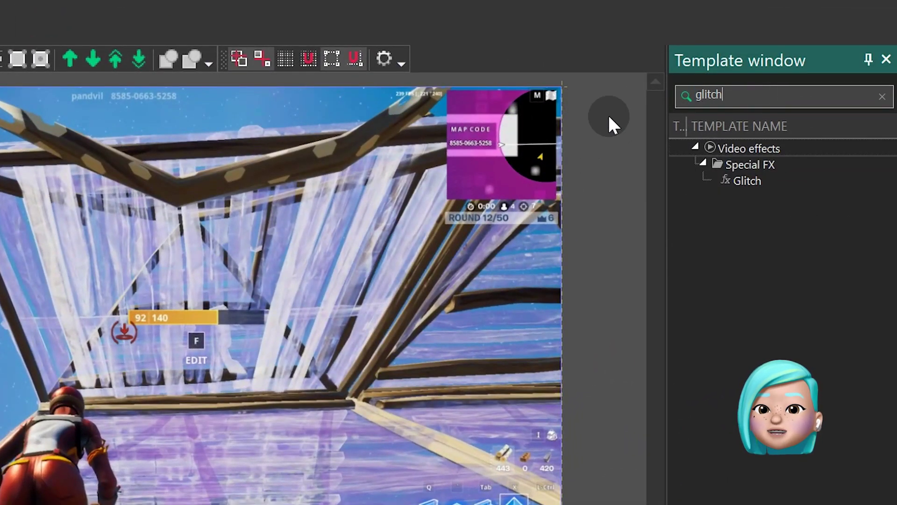
pyautogui.moveTo(740, 176); pyautogui.dragTo(509, 416)
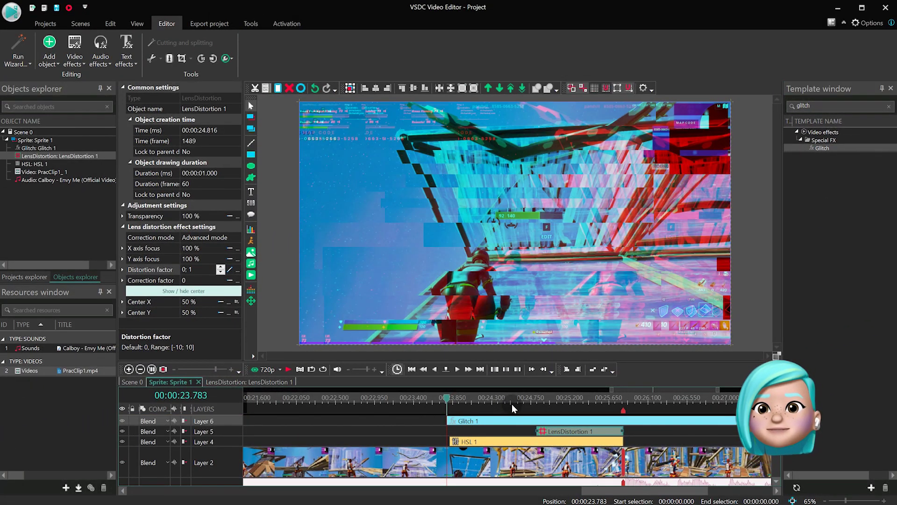
# - Set the Glitch effect's drawing duration to 00:00:00.500 and move it to 00:00:25.316, so it ends at the marker
pyautogui.click(499, 421)
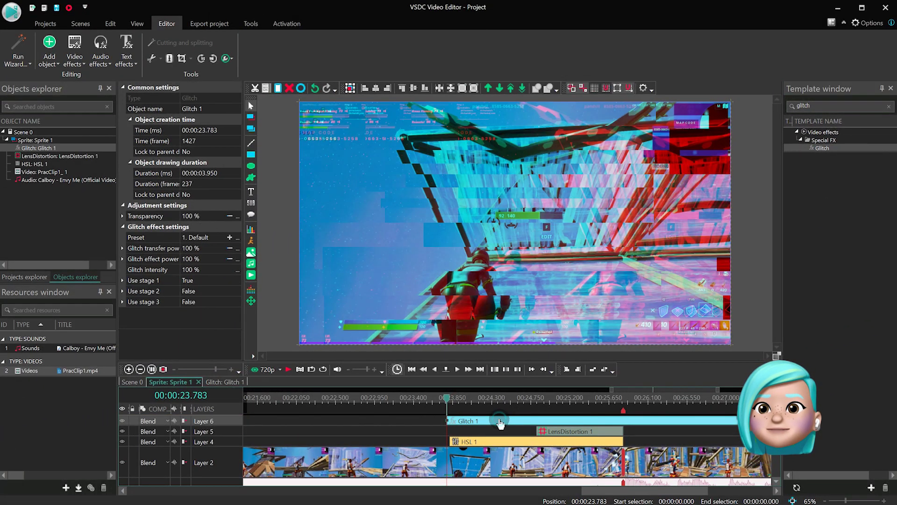
pyautogui.click(205, 172)
pyautogui.write('0500')
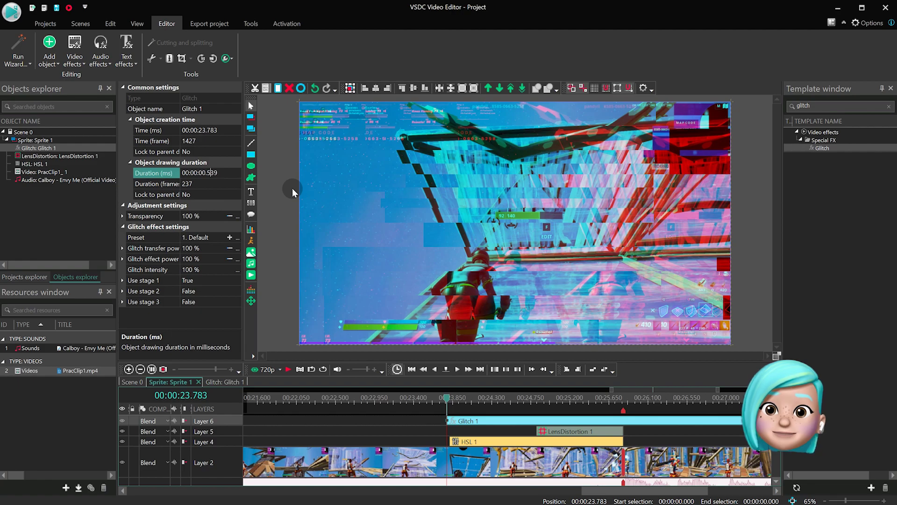
pyautogui.press('Return')
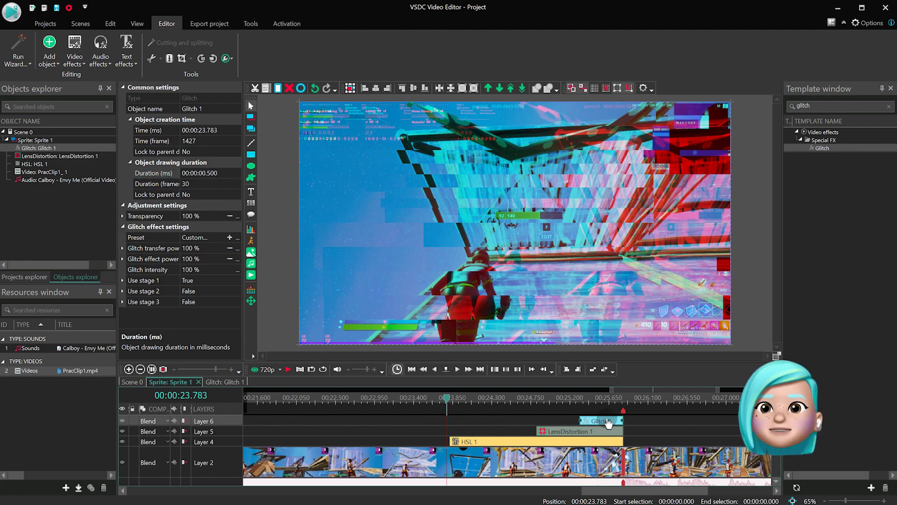
pyautogui.moveTo(607, 423); pyautogui.dragTo(607, 422)
# - Preview the frame at 00:00:25.516 and apply the "5. Colors Only" preset to the Glitch effect
pyautogui.click(601, 401)
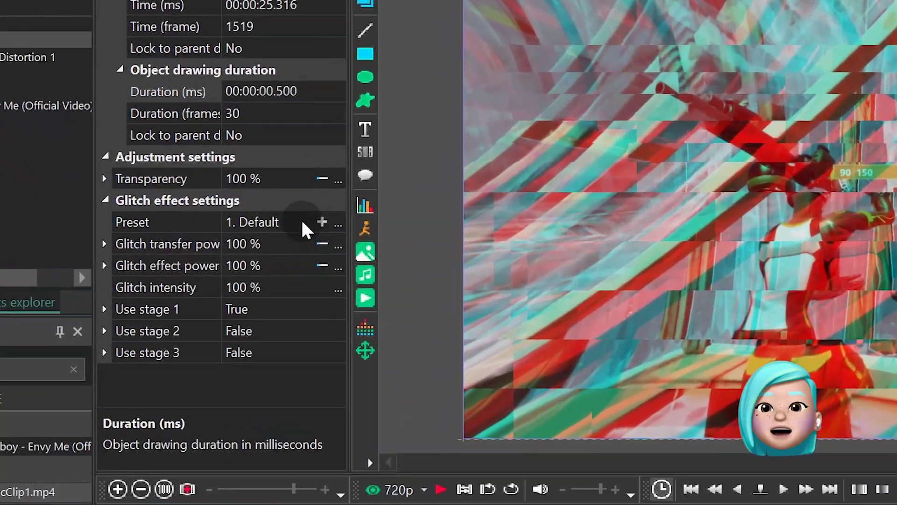
pyautogui.click(303, 223)
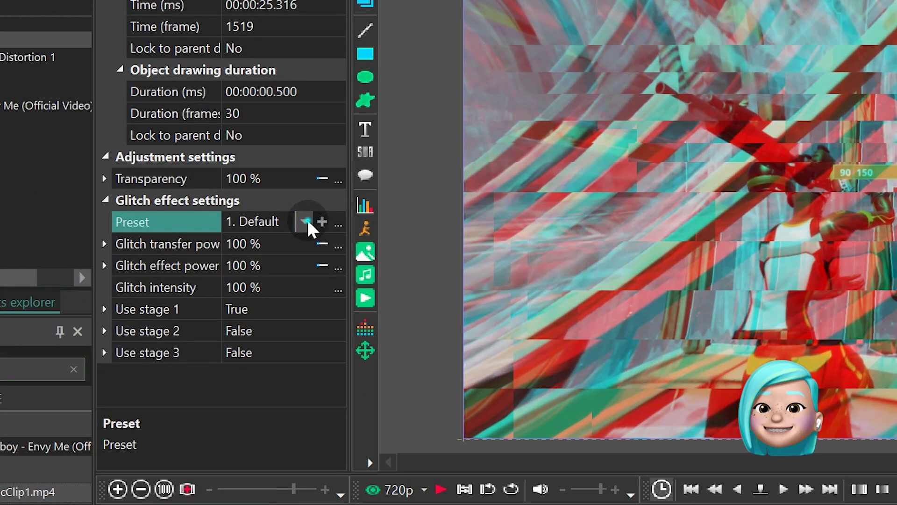
pyautogui.click(305, 221)
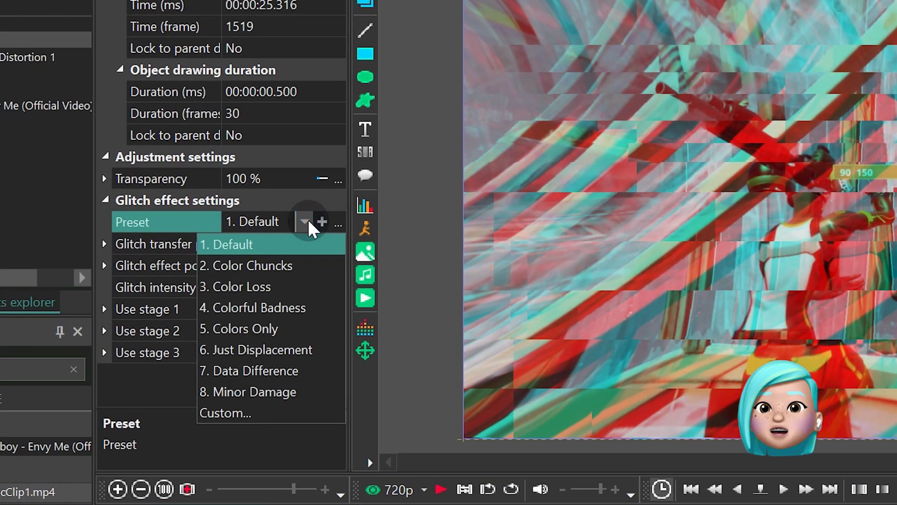
pyautogui.click(250, 327)
# - Make the Glitch effect's transparency change linearly from 0 to 100 %
pyautogui.click(321, 178)
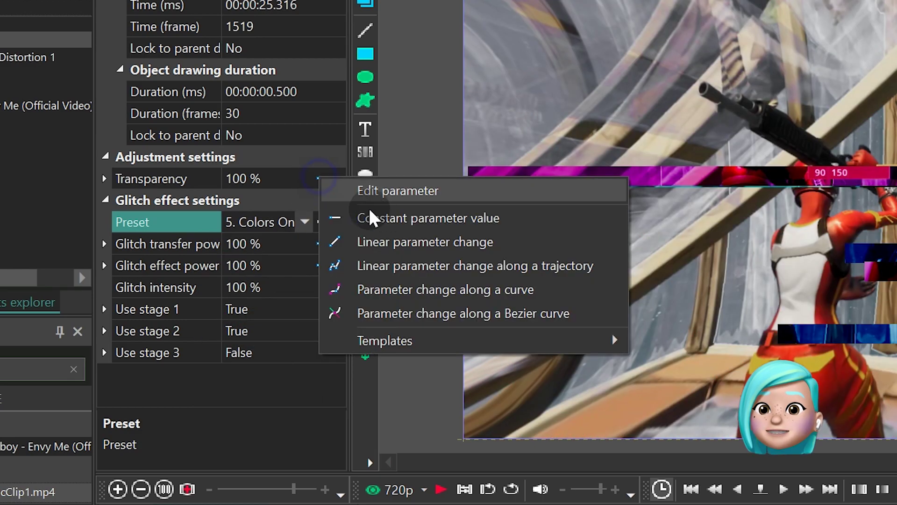
pyautogui.click(407, 243)
pyautogui.click(233, 178)
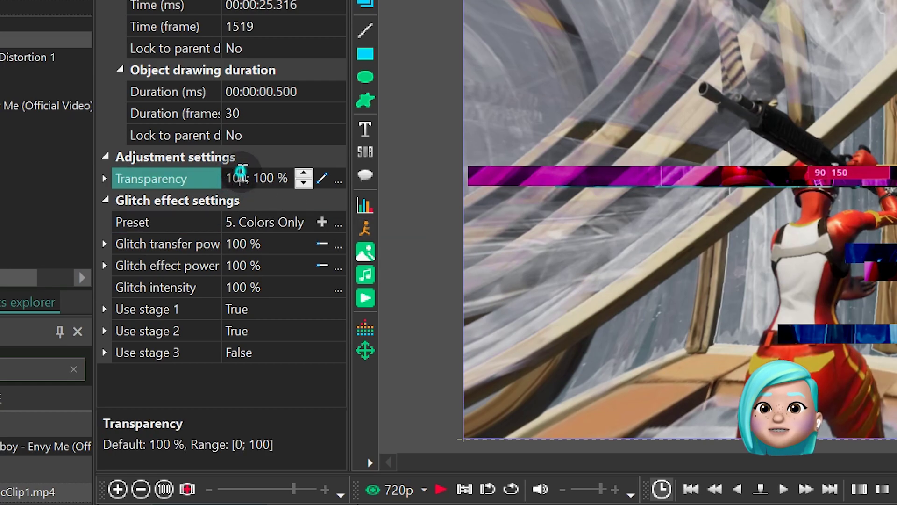
pyautogui.write('0')
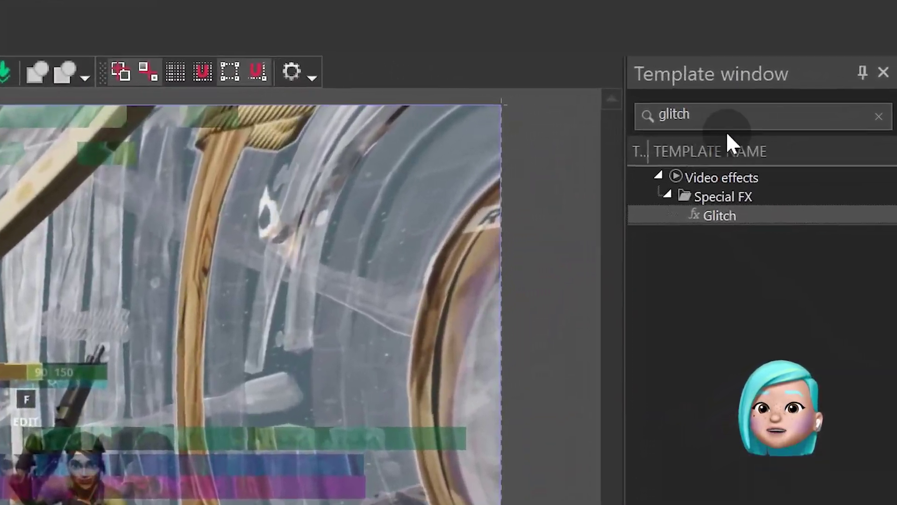
# - Find Brightness / Contrast / Gamma with "gamma", add it above the Glitch layer, and fit it to 00:00:24.816 with a 00:00:01.000 duration
pyautogui.moveTo(834, 103); pyautogui.dragTo(771, 102)
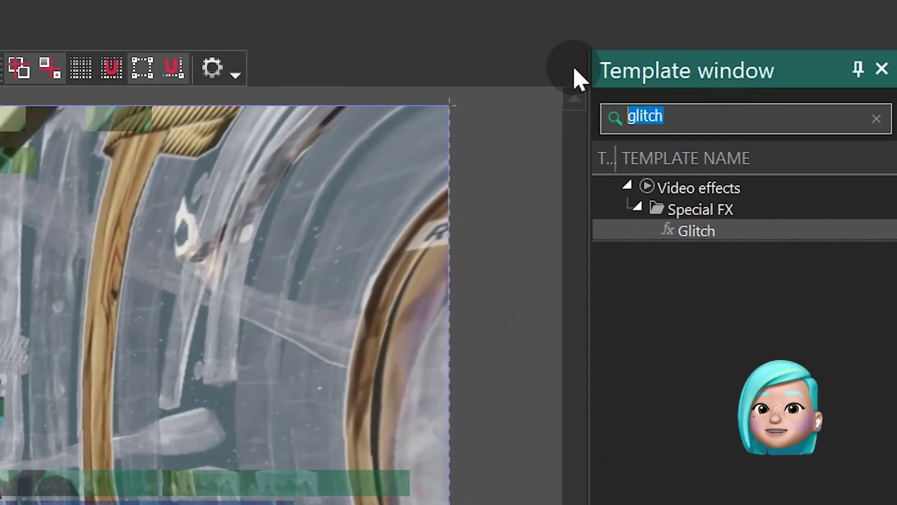
pyautogui.write('gamma')
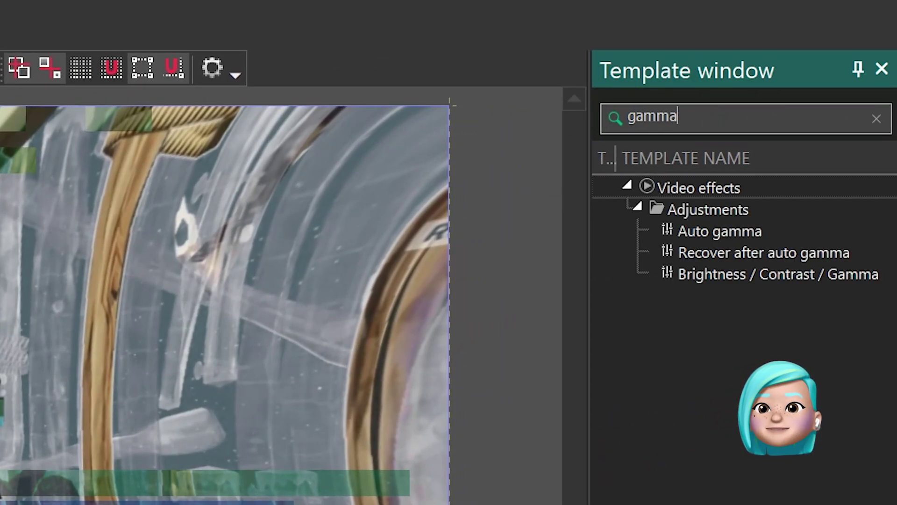
pyautogui.click(770, 275)
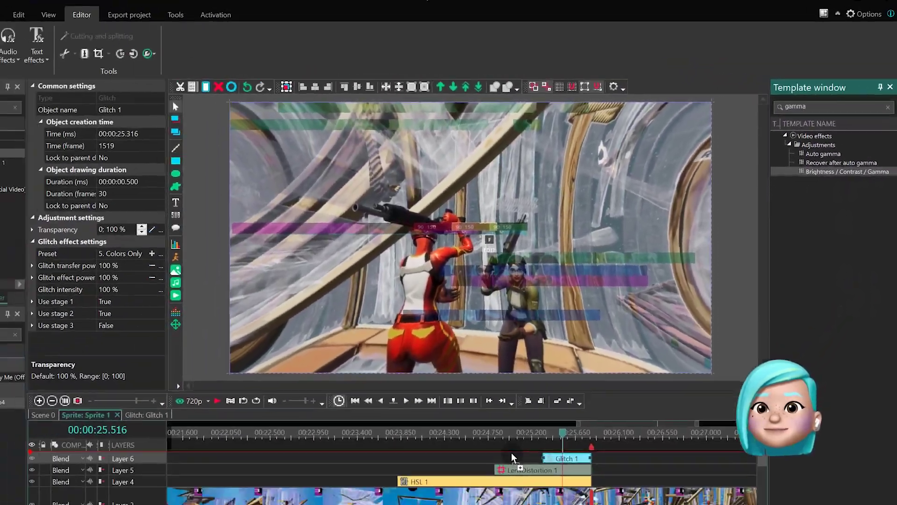
pyautogui.moveTo(511, 452); pyautogui.dragTo(523, 452)
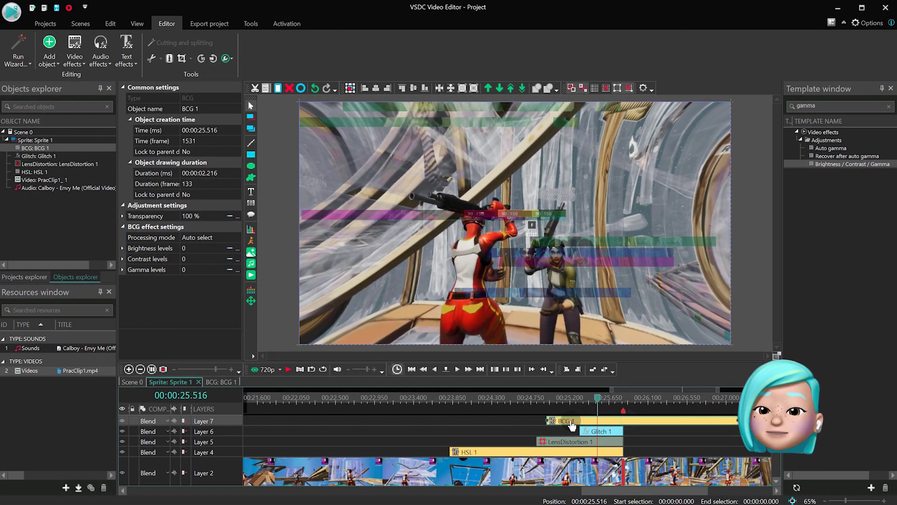
pyautogui.moveTo(728, 420); pyautogui.dragTo(624, 420)
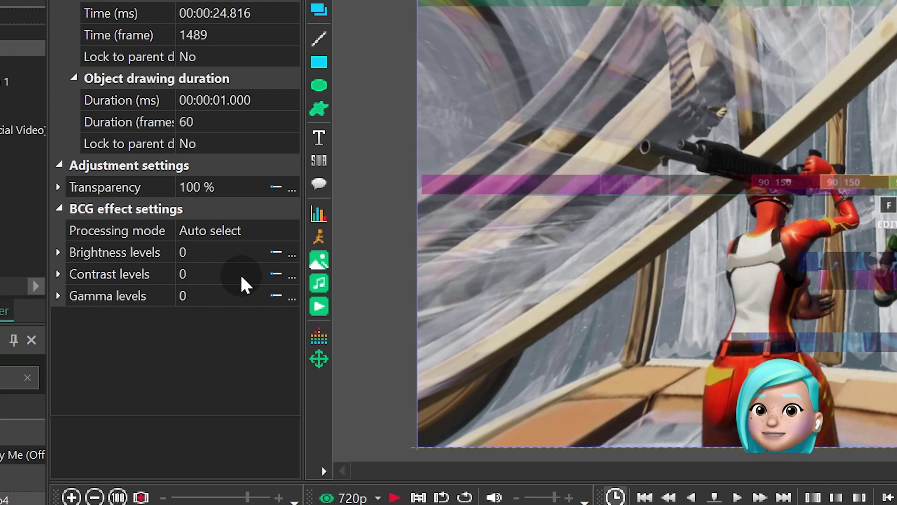
# - Make the Brightness / Contrast / Gamma effect's contrast levels change linearly from 0 to 18
pyautogui.click(275, 274)
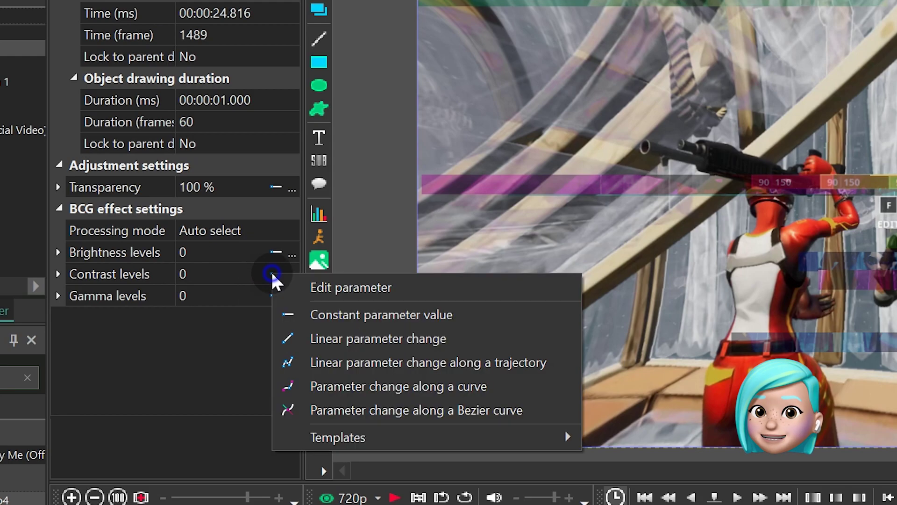
pyautogui.click(338, 337)
pyautogui.click(208, 273)
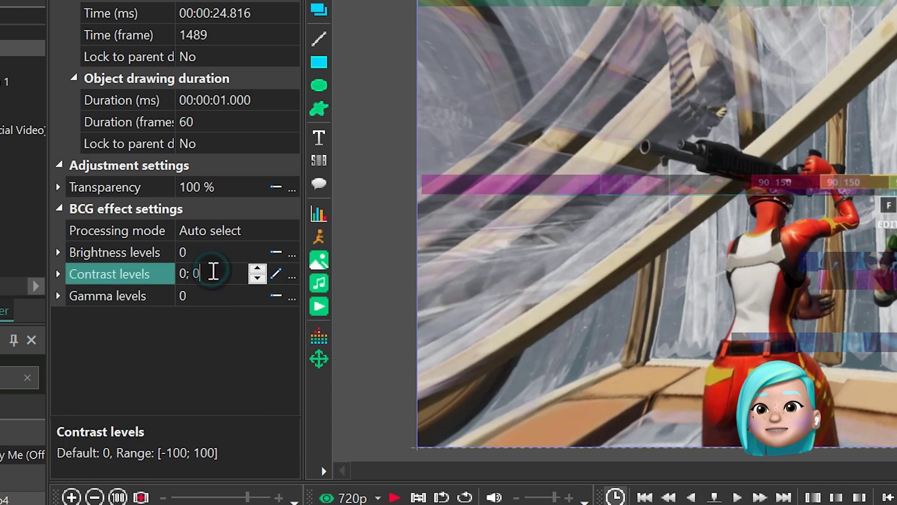
pyautogui.press('BackSpace')
pyautogui.write('18')
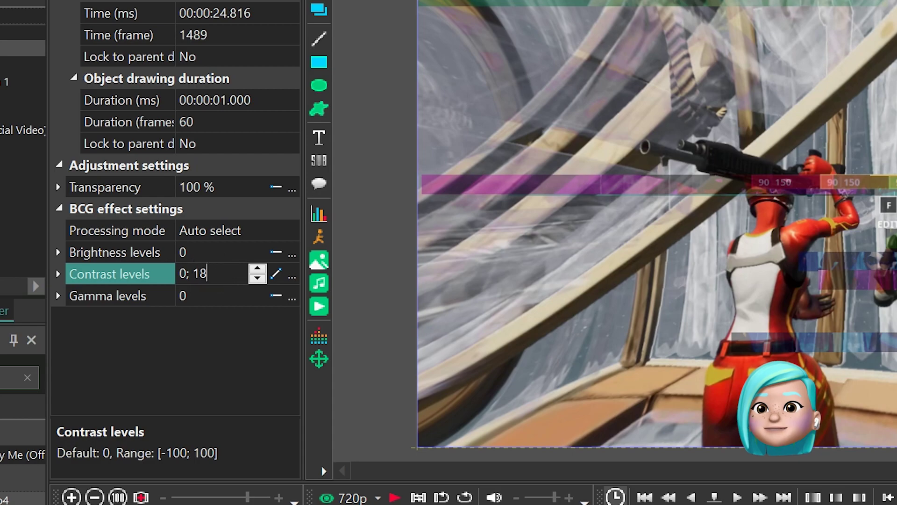
pyautogui.press('Return')
# - Make the Brightness / Contrast / Gamma effect's gamma levels change linearly from 0 to -45
pyautogui.click(271, 297)
pyautogui.click(327, 365)
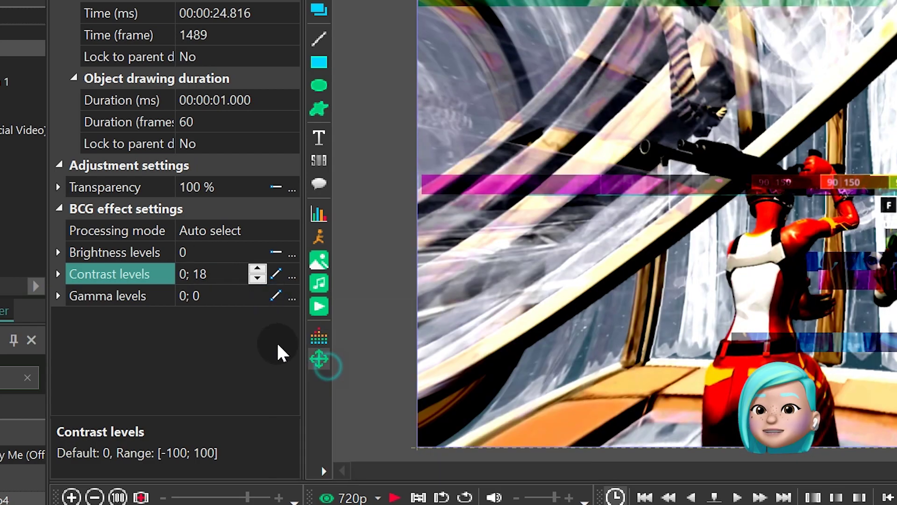
pyautogui.click(217, 290)
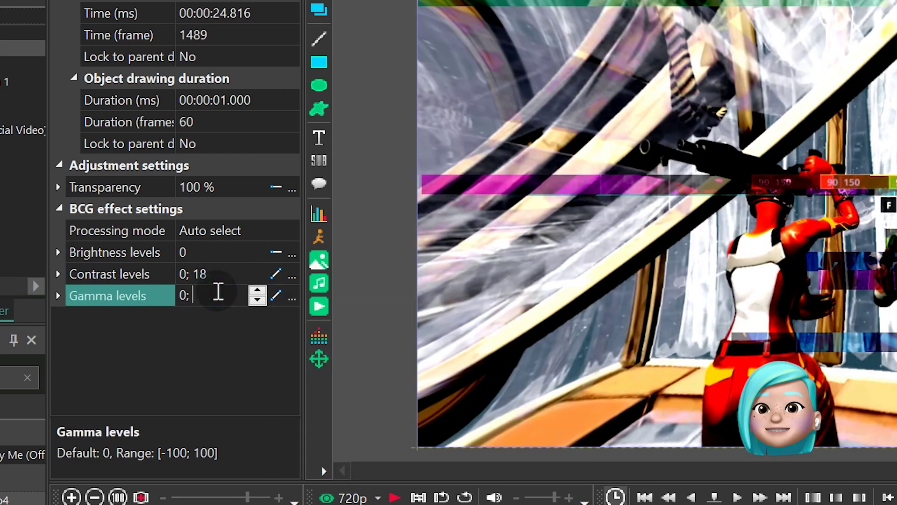
pyautogui.write('-45')
pyautogui.press('Return')
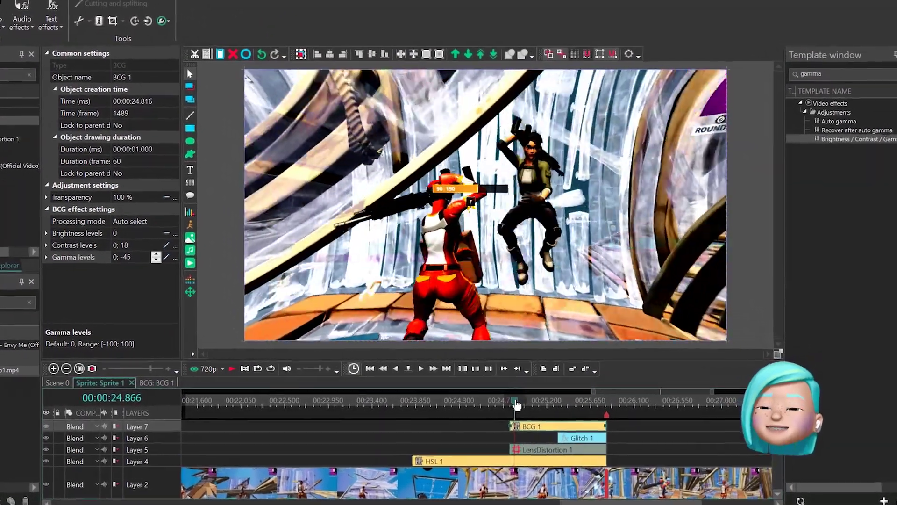
# - Duplicate the Brightness / Contrast / Gamma effect and place the copy directly after the original, starting at 00:00:25.816
pyautogui.press('space')
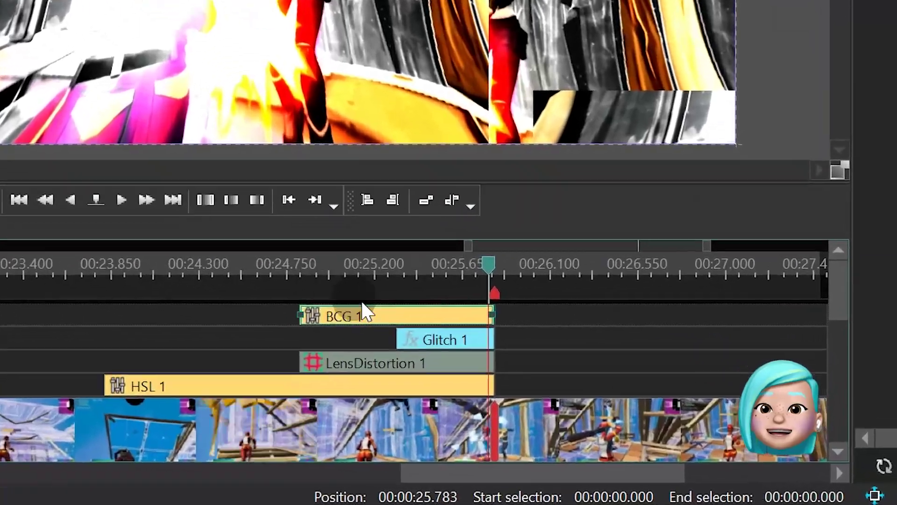
pyautogui.click(553, 426)
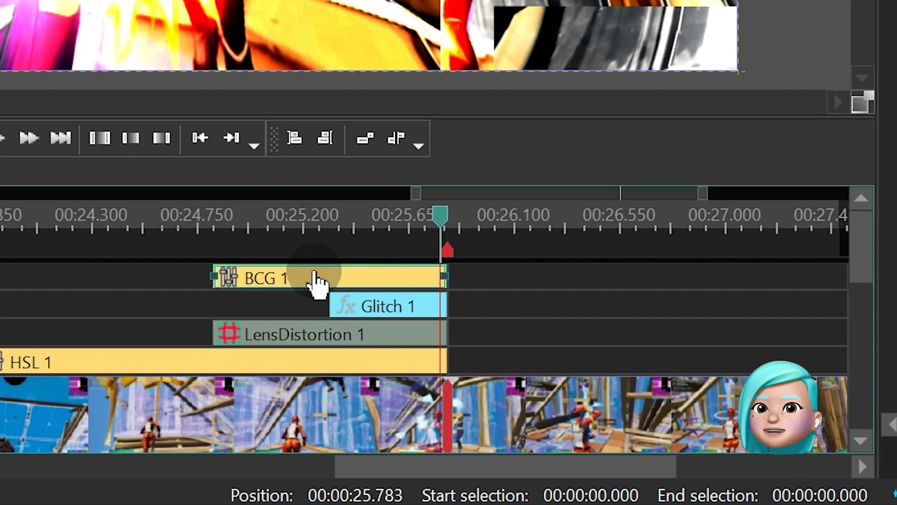
pyautogui.hotkey('ctrl', 'v')
pyautogui.moveTo(316, 280); pyautogui.dragTo(509, 285)
pyautogui.click(484, 218)
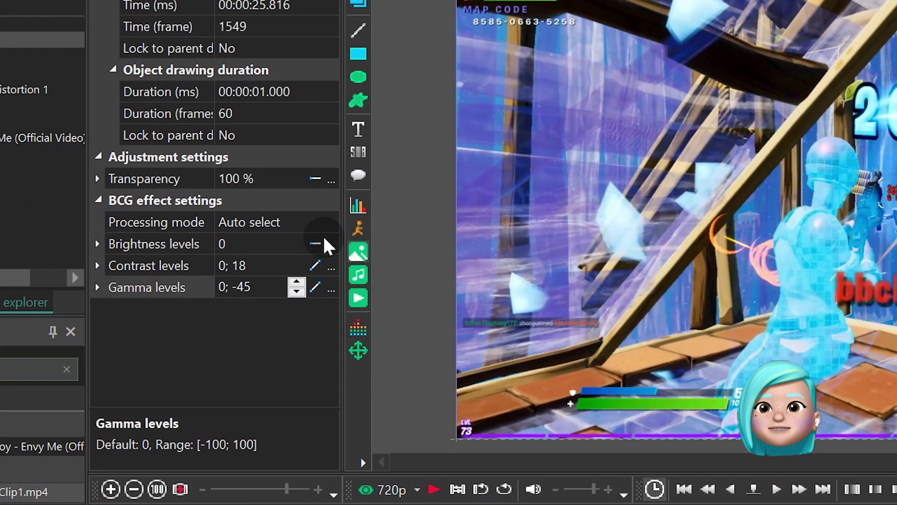
# - Make the copied Brightness / Contrast / Gamma effect's brightness levels change linearly from -26 to 0
pyautogui.click(316, 243)
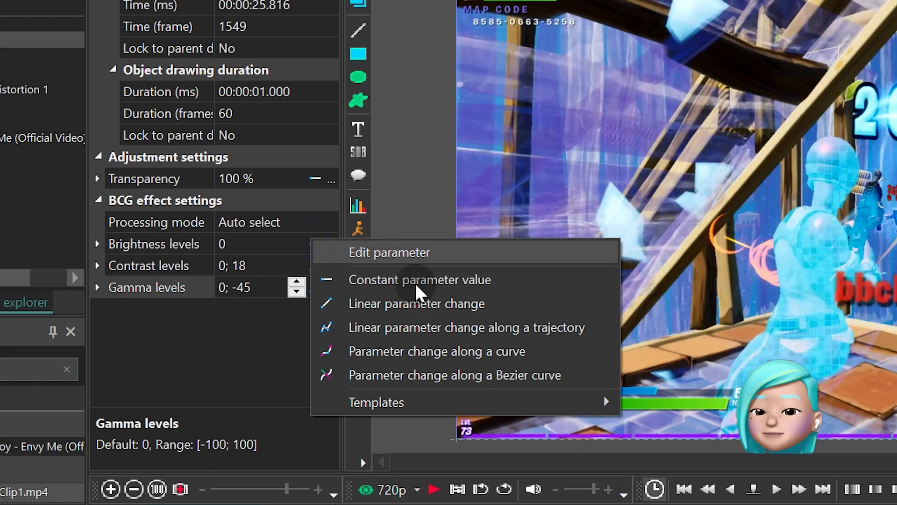
pyautogui.click(440, 304)
pyautogui.doubleClick(224, 242)
pyautogui.write('-')
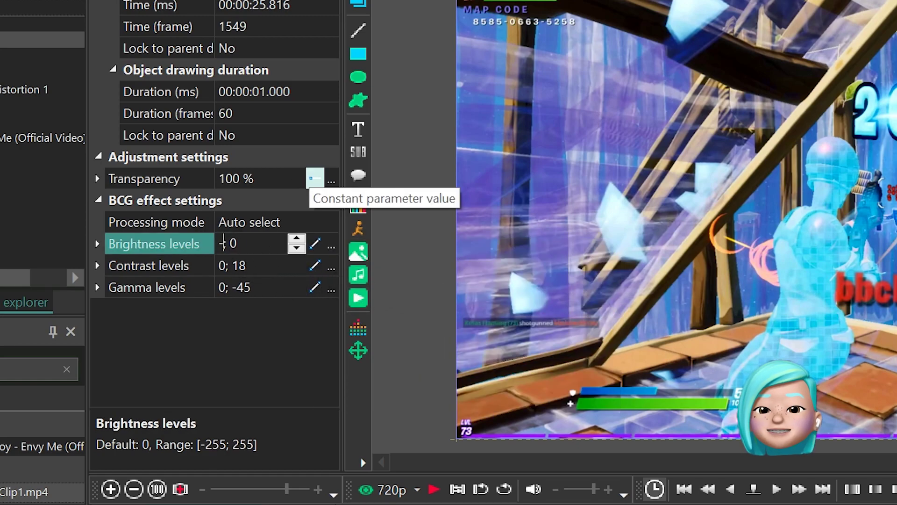
pyautogui.write('26')
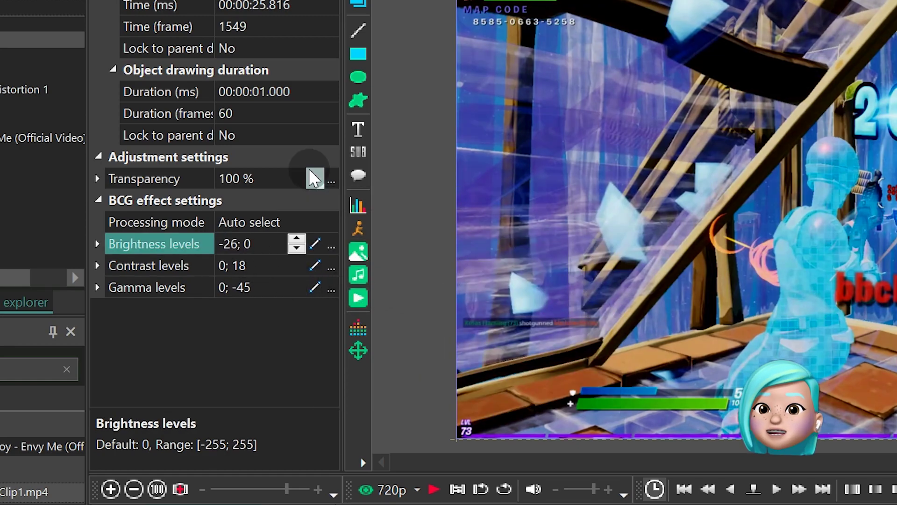
# - Set the copied effect's contrast levels to change from 7 to 0 and its gamma levels from 20 to 0
pyautogui.click(224, 265)
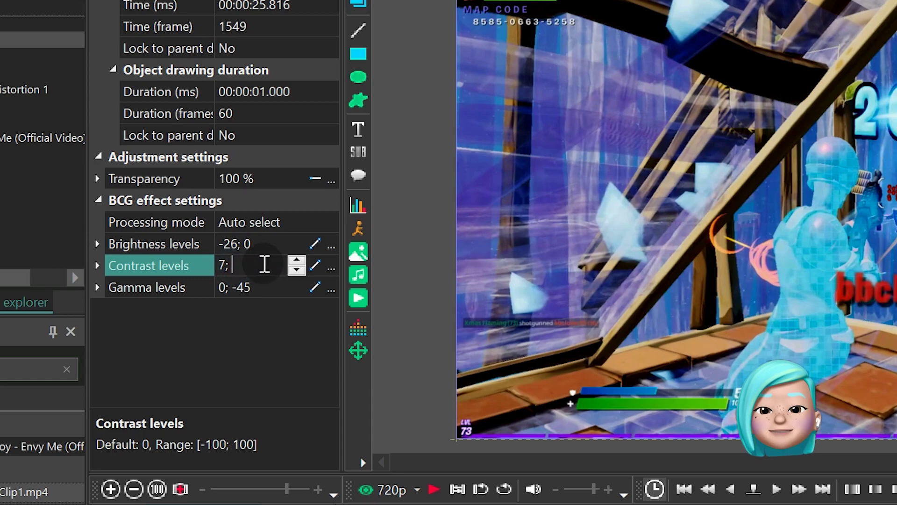
pyautogui.press('Return')
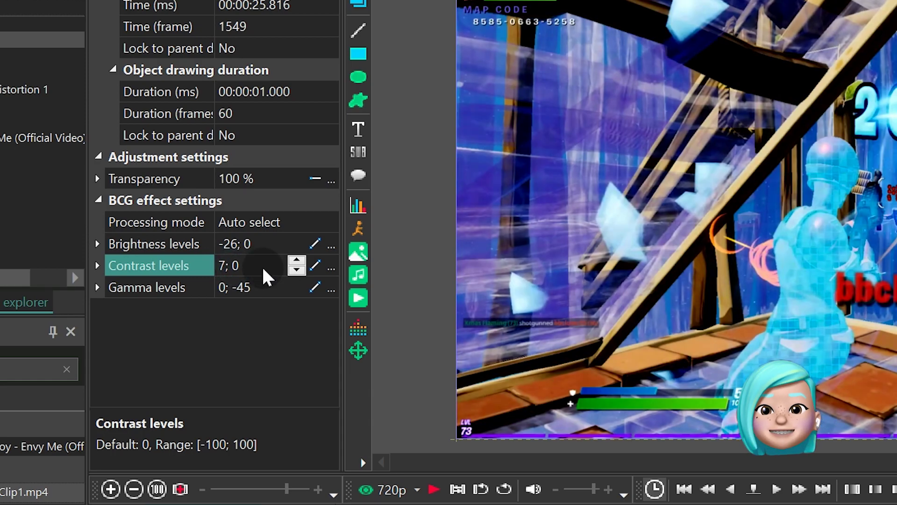
pyautogui.click(224, 287)
pyautogui.write('20')
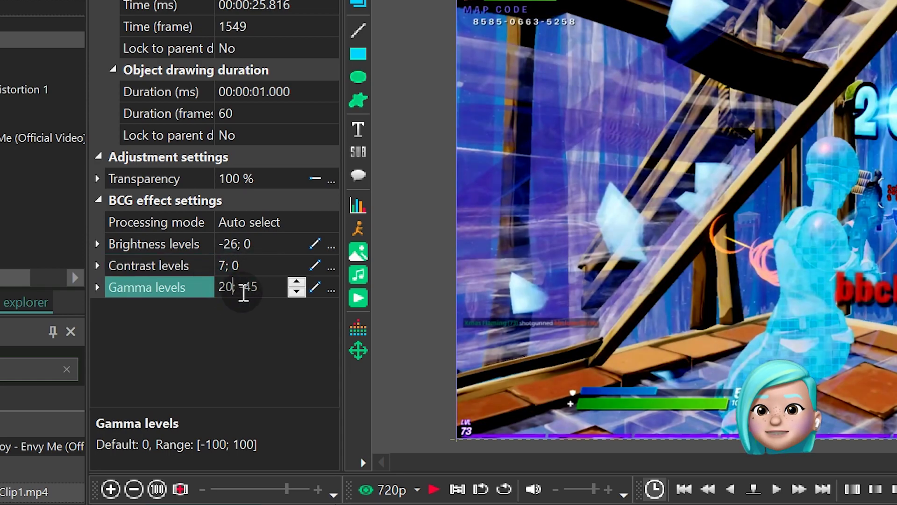
pyautogui.moveTo(242, 291); pyautogui.dragTo(272, 289)
pyautogui.write('0')
pyautogui.press('Return')
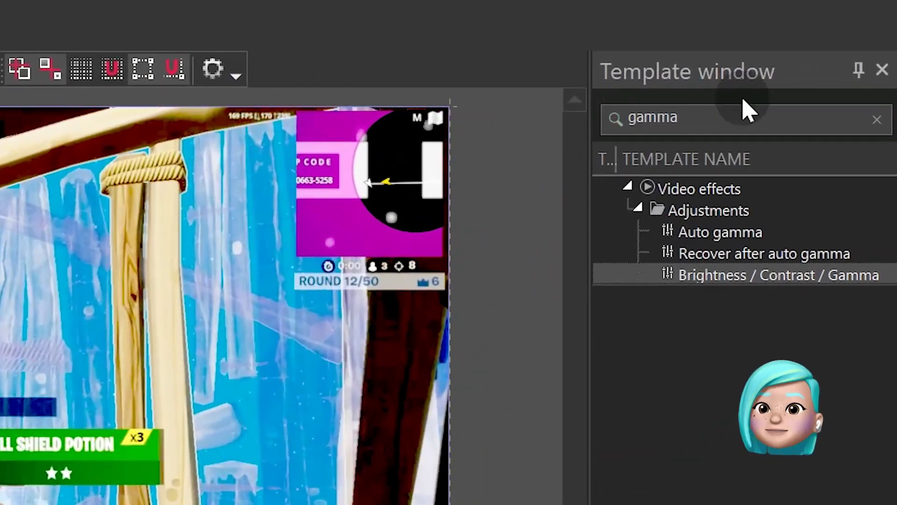
# - Find Broken TV with "tv", add it above the second Brightness / Contrast / Gamma layer, and fit it to 00:00:25.816 with a 00:00:01.000 duration
pyautogui.doubleClick(838, 106)
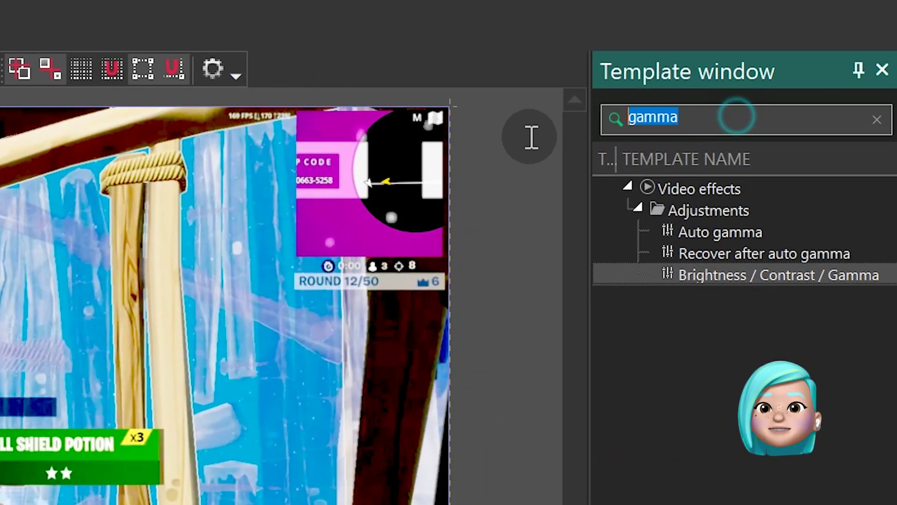
pyautogui.write('tv')
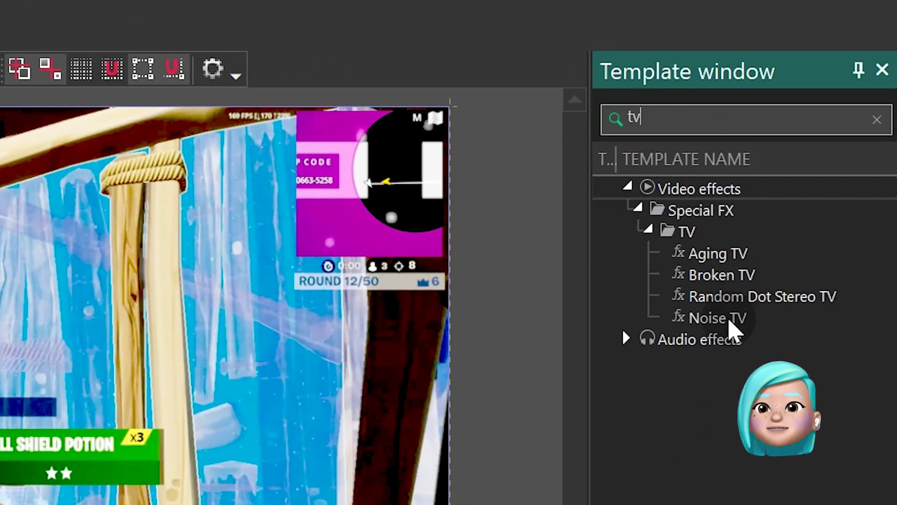
pyautogui.doubleClick(729, 278)
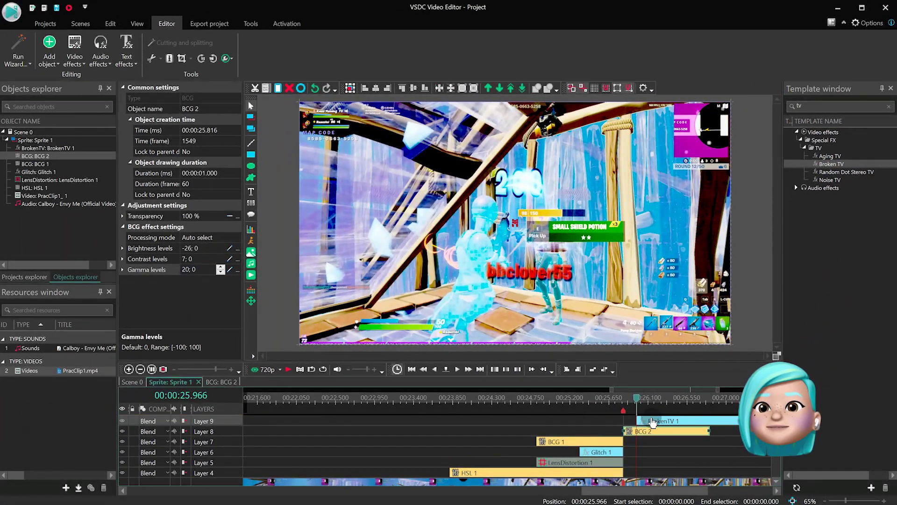
pyautogui.moveTo(653, 421); pyautogui.dragTo(640, 421)
pyautogui.scroll(-1, 657, 423)
pyautogui.click(701, 427)
pyautogui.click(696, 420)
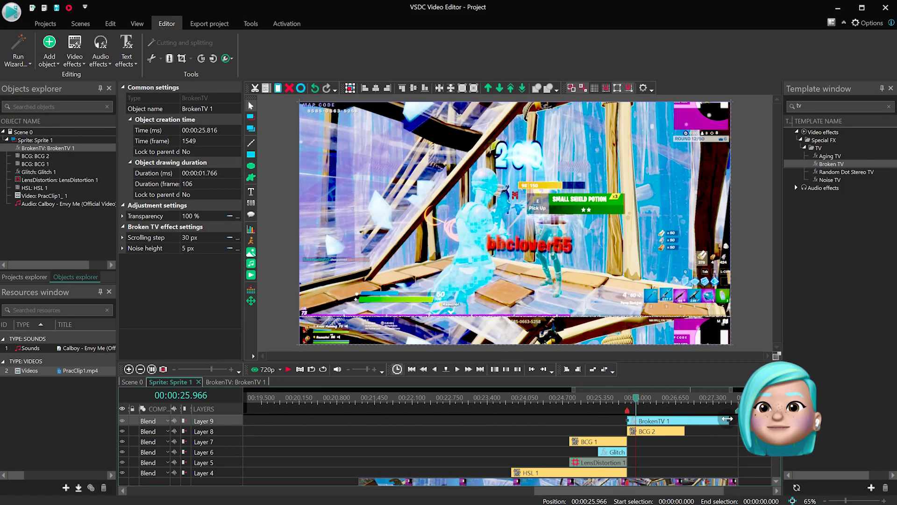
pyautogui.moveTo(685, 419); pyautogui.dragTo(684, 418)
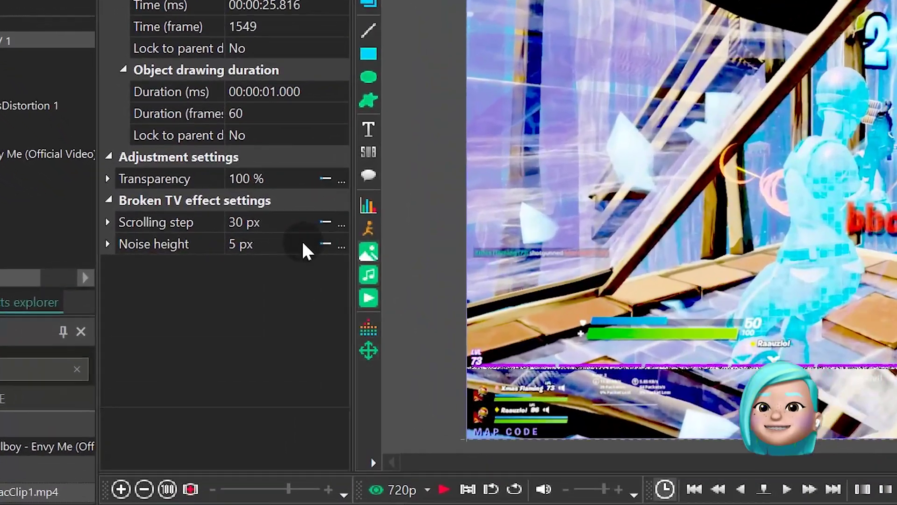
# - Set the Broken TV effect's noise height to 0 px and make its scrolling step change linearly from 260 to 0 px
pyautogui.click(206, 247)
pyautogui.write('0')
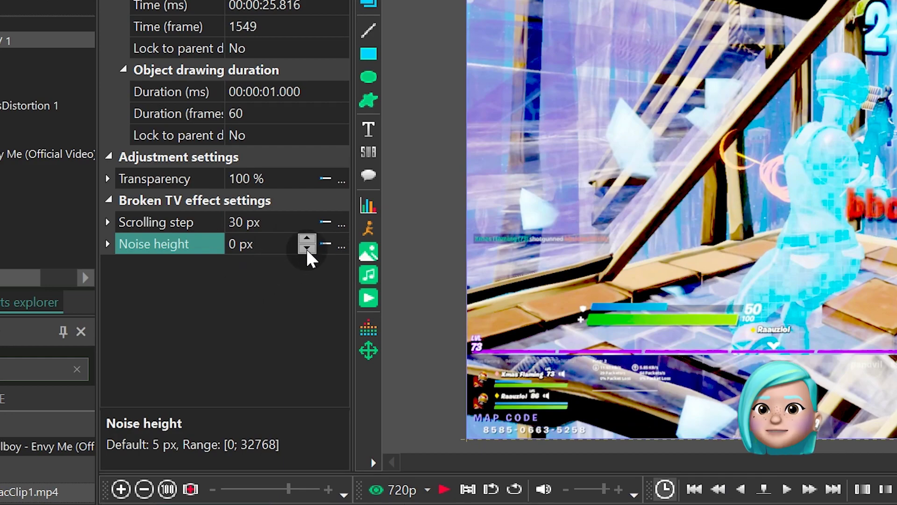
pyautogui.click(326, 222)
pyautogui.click(423, 288)
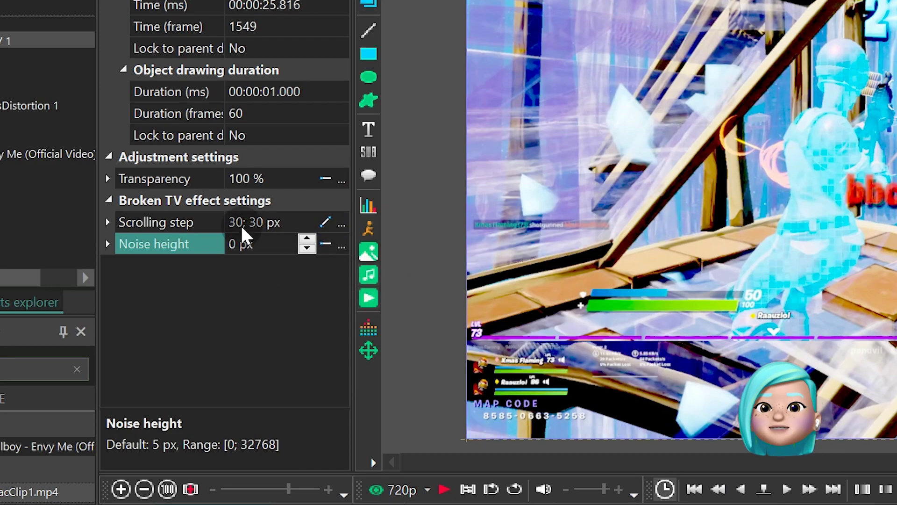
pyautogui.click(236, 221)
pyautogui.moveTo(241, 219); pyautogui.dragTo(210, 219)
pyautogui.write('260')
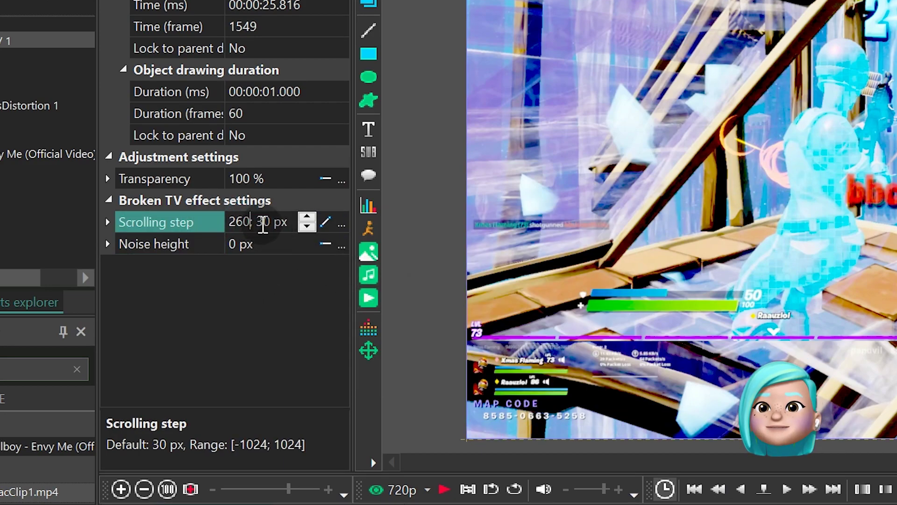
pyautogui.doubleClick(258, 219)
pyautogui.write('0')
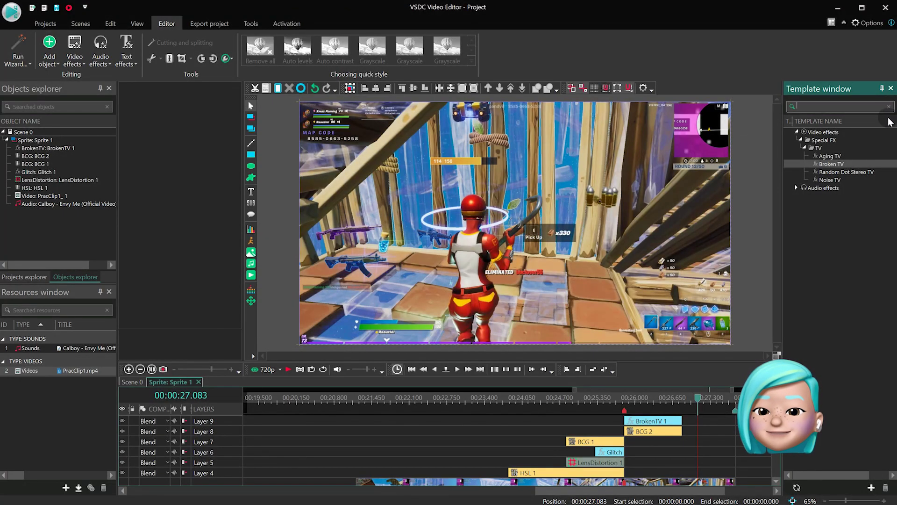
# - Review the settings of every effect layer in order, from Broken TV down to HSL
pyautogui.doubleClick(668, 422)
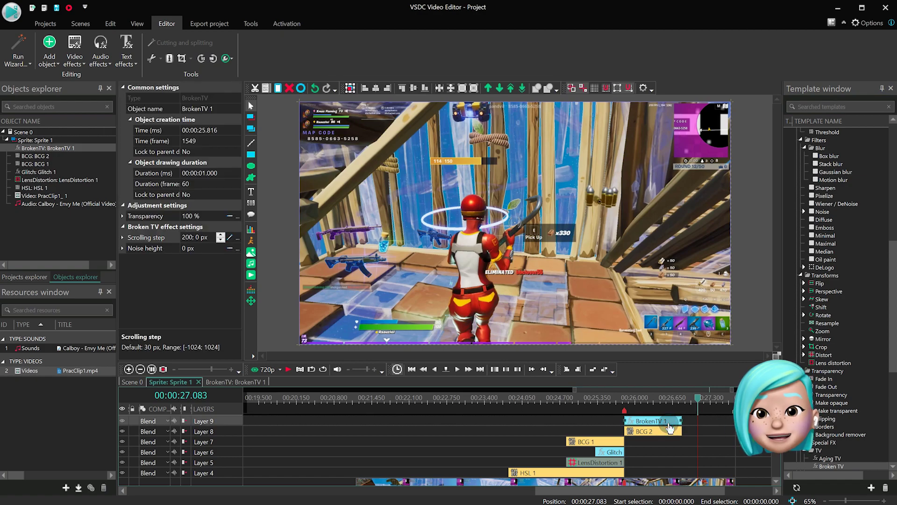
pyautogui.click(654, 433)
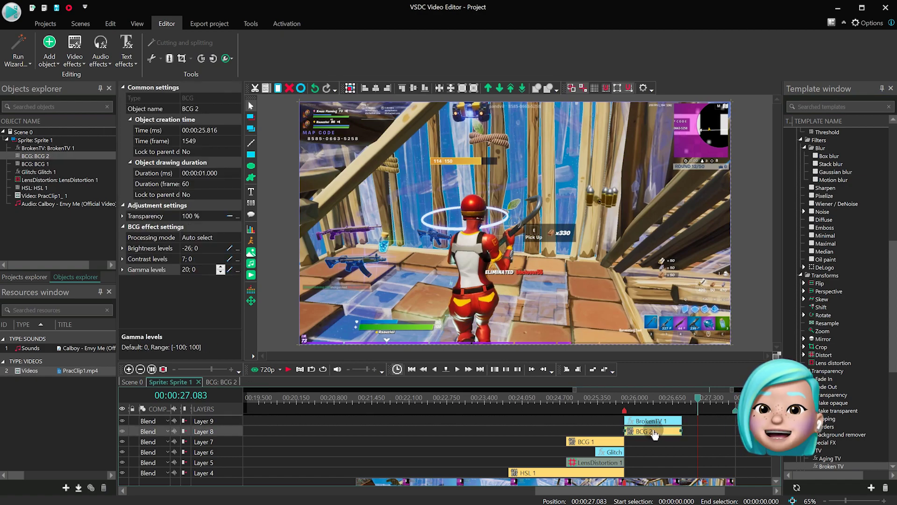
pyautogui.click(619, 442)
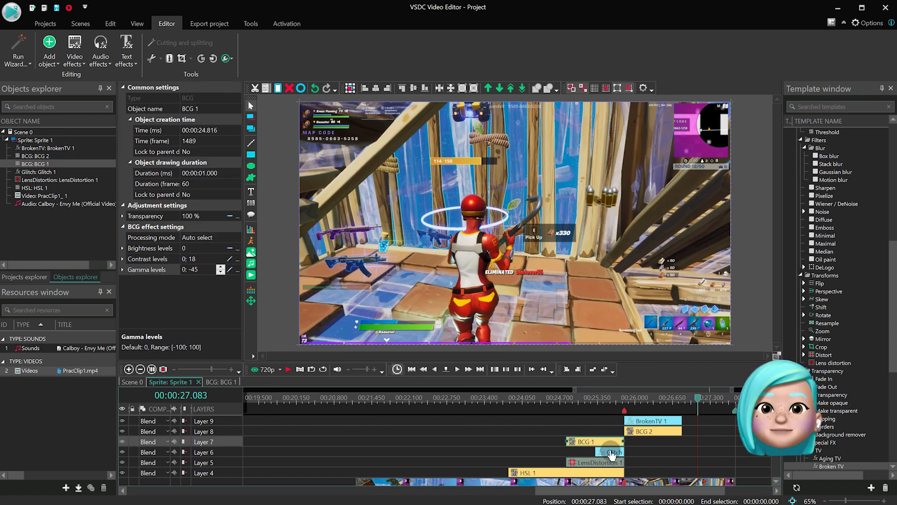
pyautogui.click(612, 453)
pyautogui.click(618, 465)
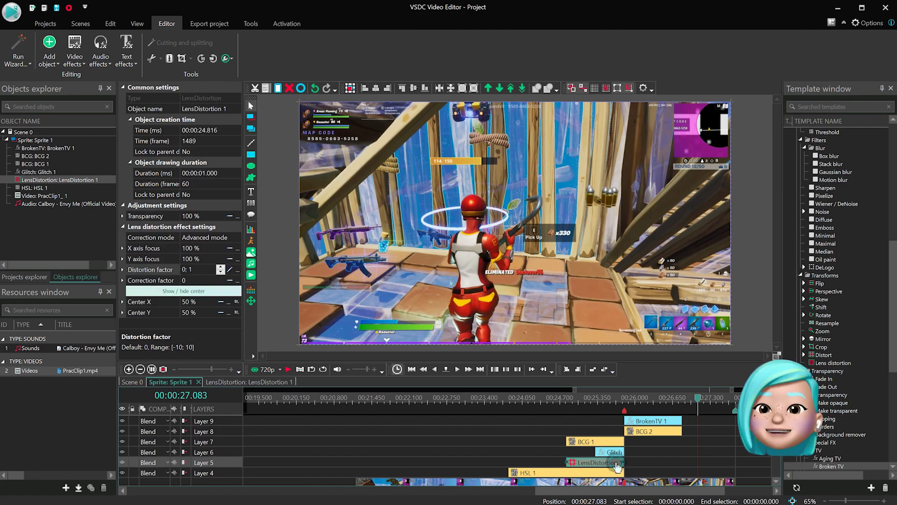
pyautogui.click(613, 471)
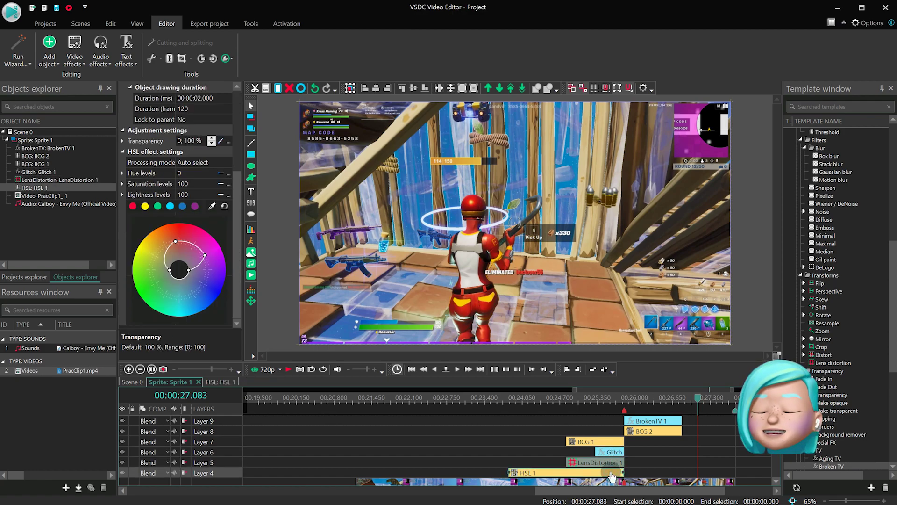
pyautogui.scroll(2, 237, 105)
pyautogui.click(237, 102)
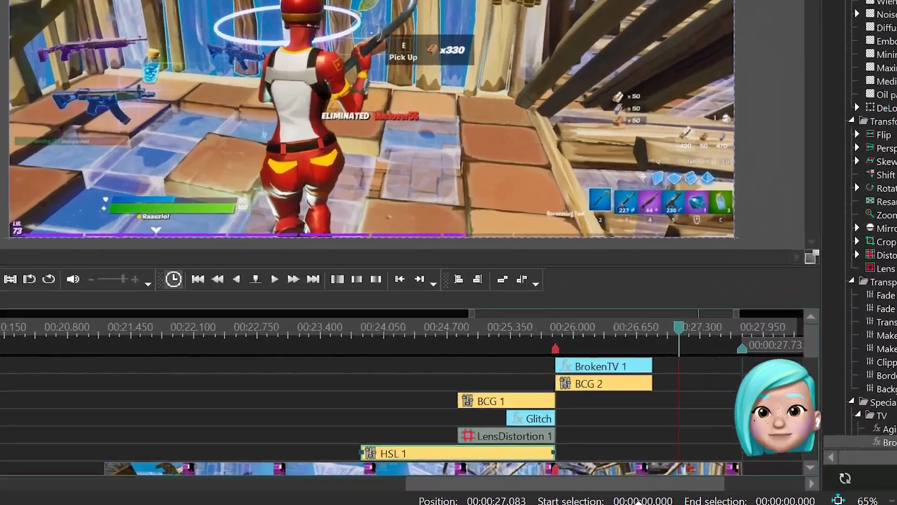
# - Select all six effects on the timeline and save them as a new template named GLitchImpact
pyautogui.click(668, 458)
pyautogui.moveTo(589, 437); pyautogui.dragTo(351, 274)
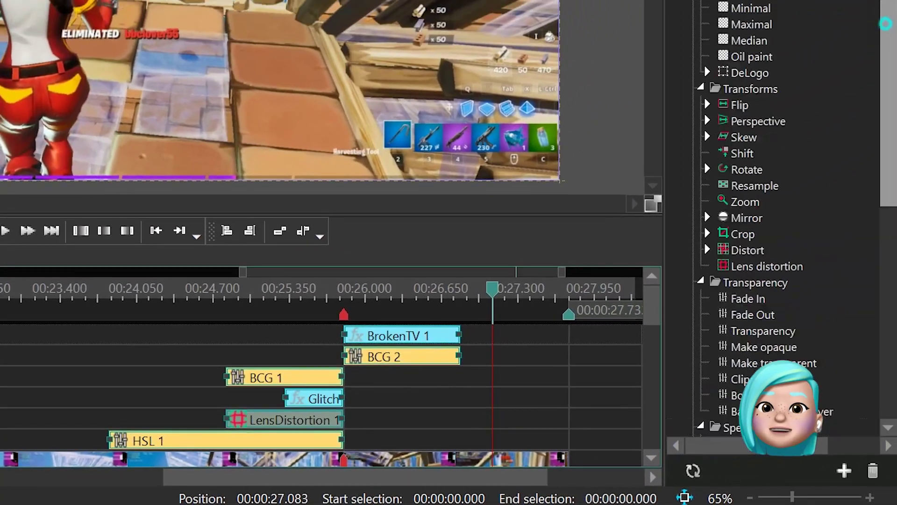
pyautogui.scroll(-10, 867, 47)
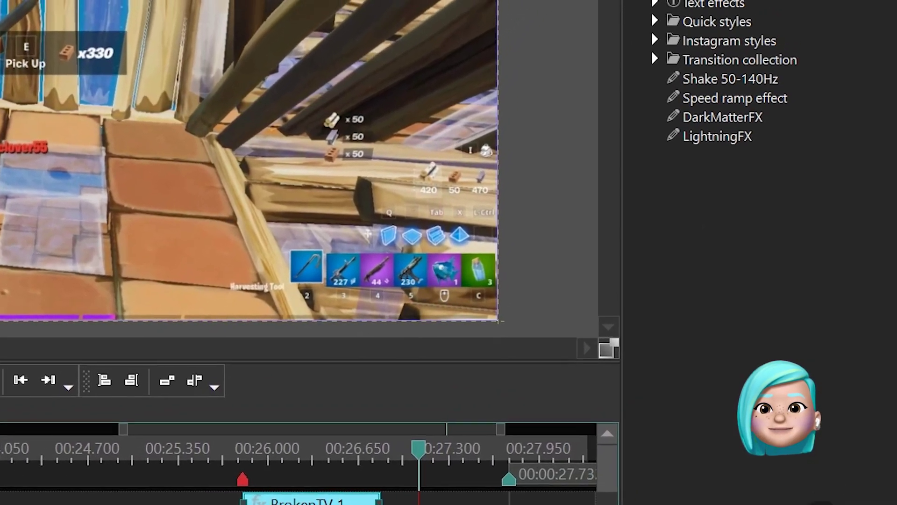
pyautogui.click(843, 501)
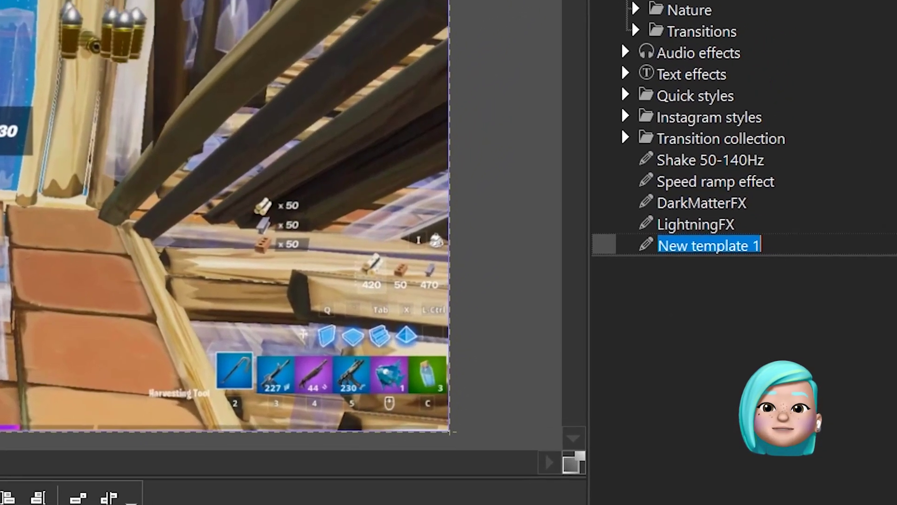
pyautogui.write('GLi')
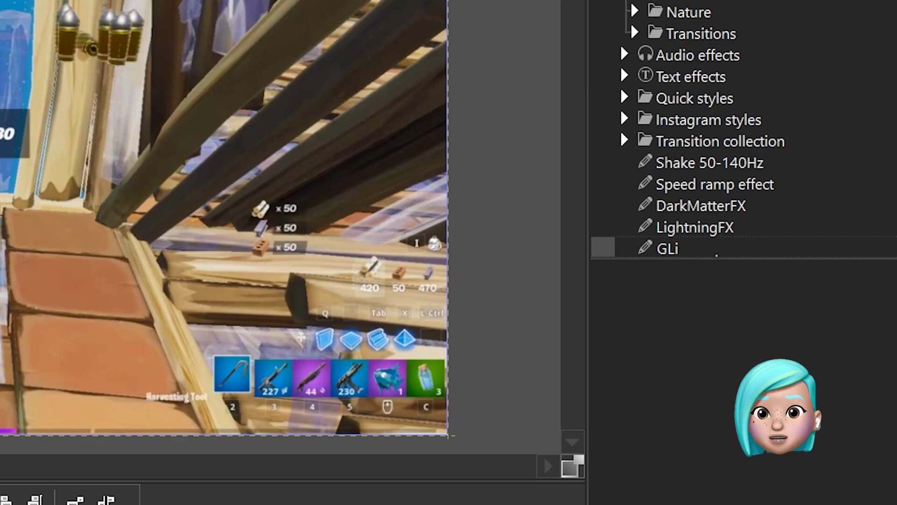
pyautogui.write('tchImpact')
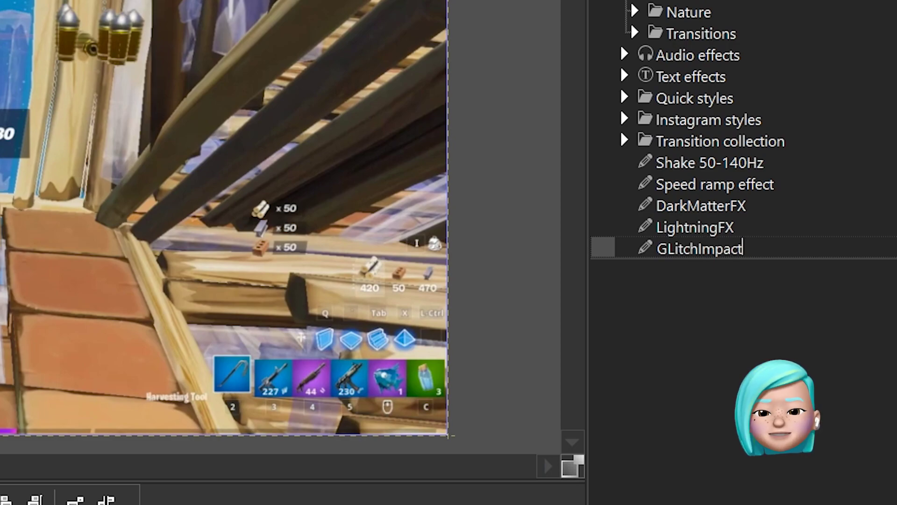
pyautogui.press('Return')
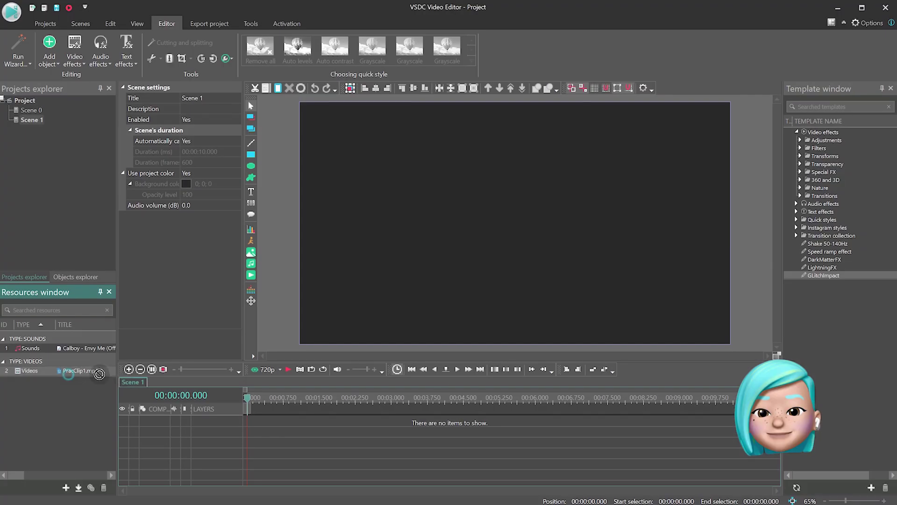
# - Add PracClip1.mp4 to the timeline of Scene 1 and open the clip's own effects timeline
pyautogui.moveTo(70, 370); pyautogui.dragTo(447, 444)
pyautogui.click(484, 426)
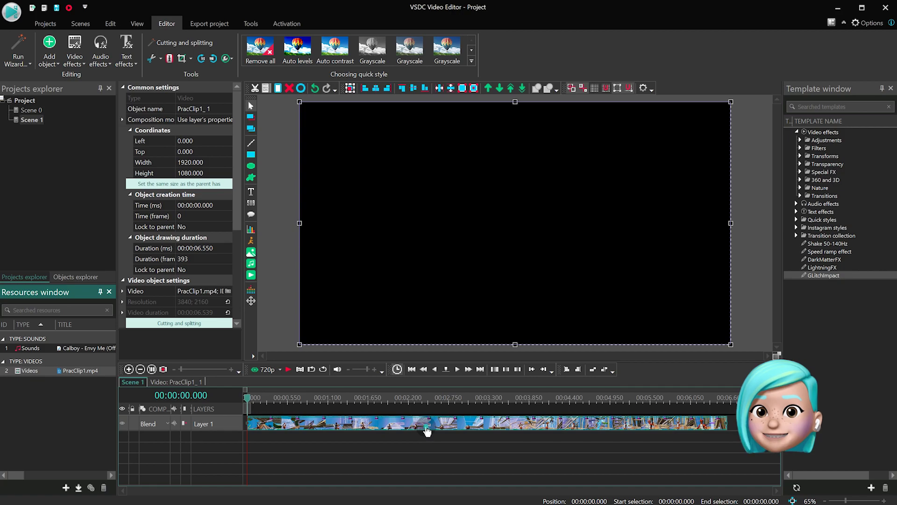
pyautogui.doubleClick(425, 432)
# - Apply the GLitchImpact template to the clip, shift all its effects so HSL starts at 00:00:02.533, and preview the result
pyautogui.moveTo(824, 279); pyautogui.dragTo(511, 436)
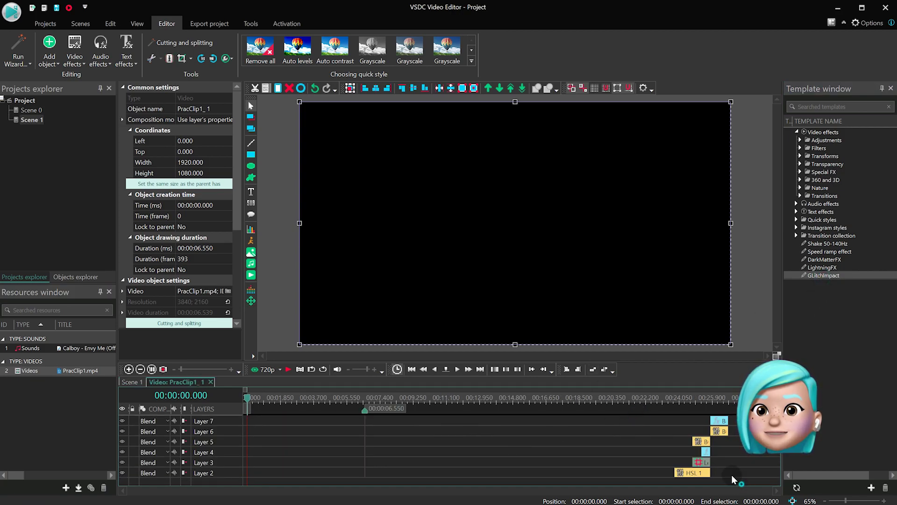
pyautogui.moveTo(733, 475); pyautogui.dragTo(661, 411)
pyautogui.moveTo(718, 431); pyautogui.dragTo(500, 430)
pyautogui.moveTo(713, 431); pyautogui.dragTo(413, 430)
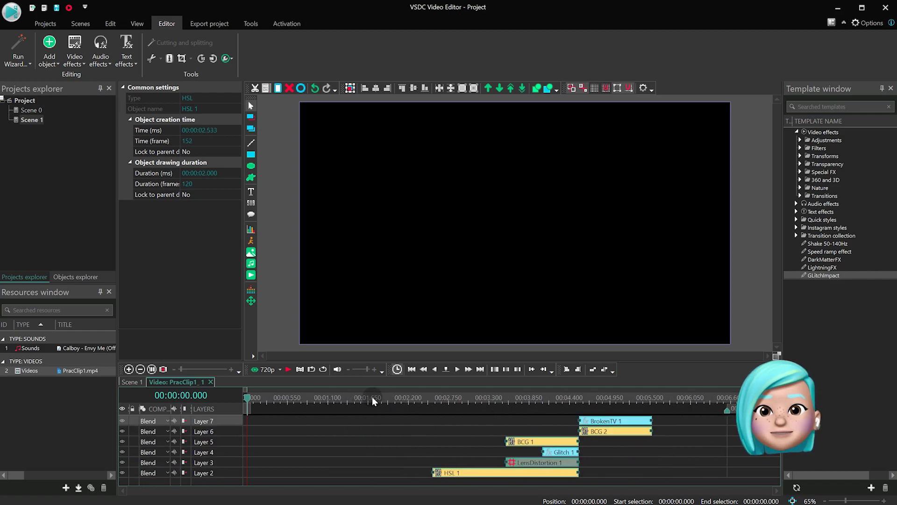
pyautogui.press('space')
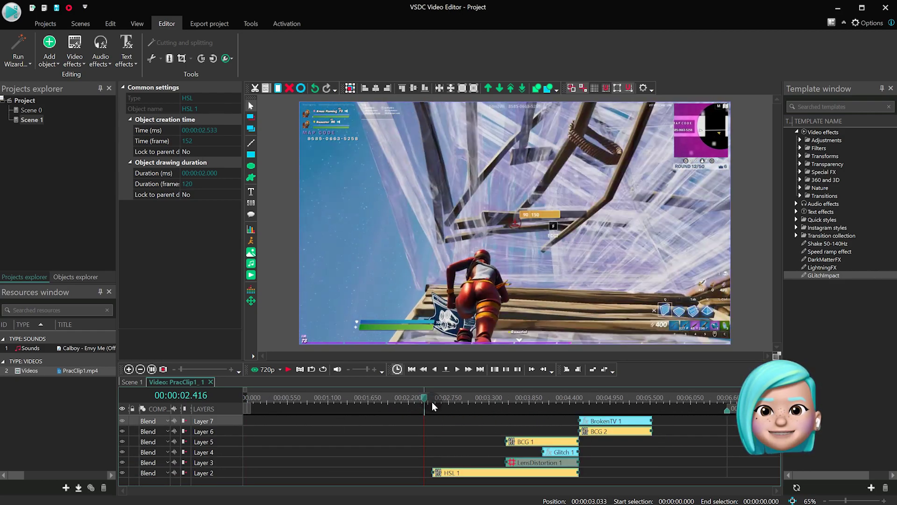